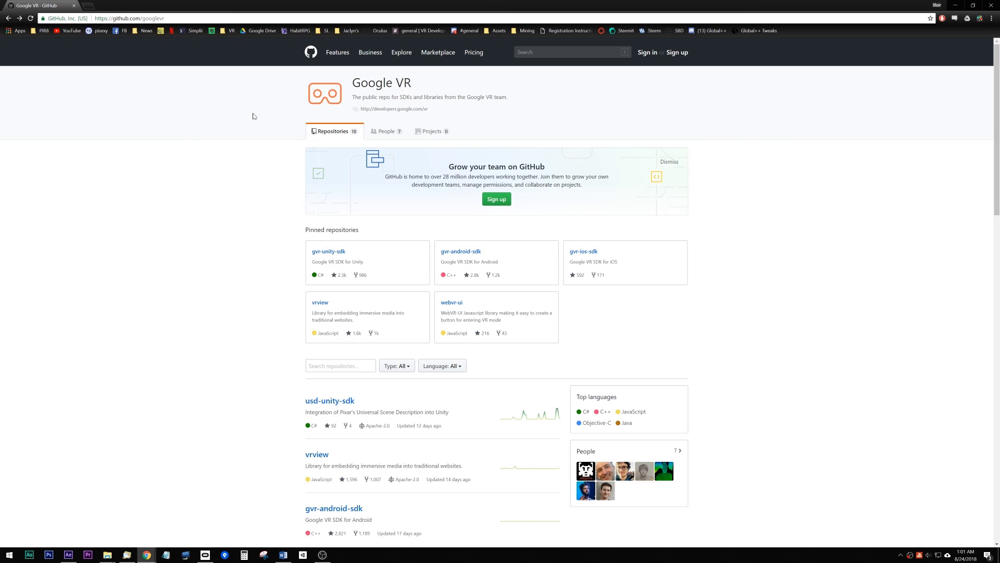
Find the seurat-unity-plugin repository in the Google VR organization's GitHub list and open it
drag(426, 84, 349, 85)
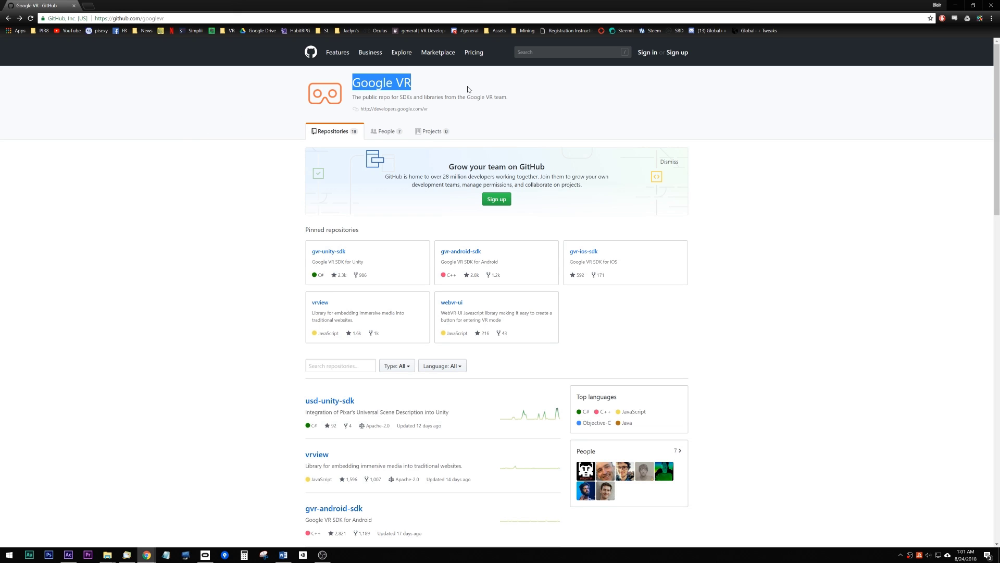
click(133, 19)
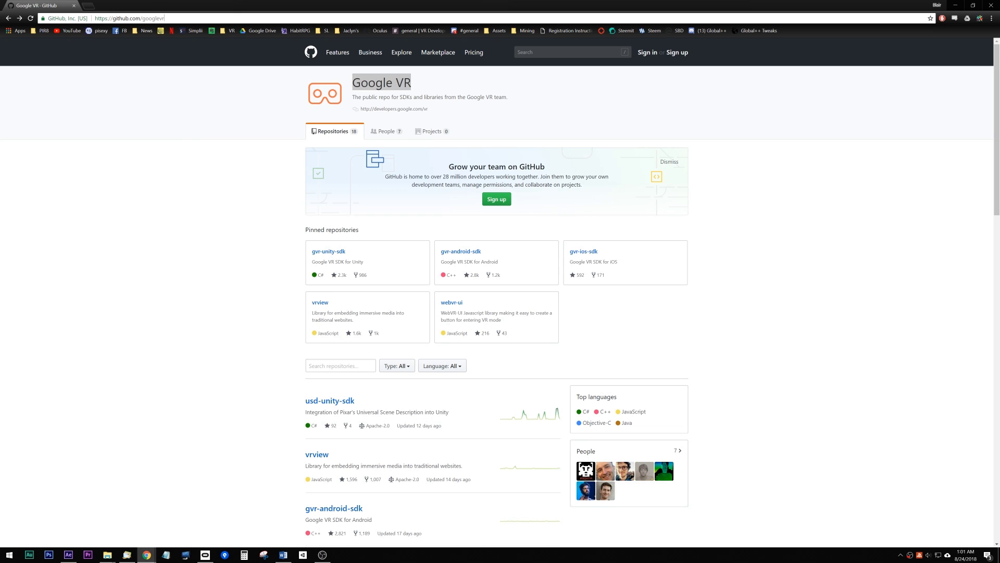
click(215, 243)
scroll(226, 245, down, 5)
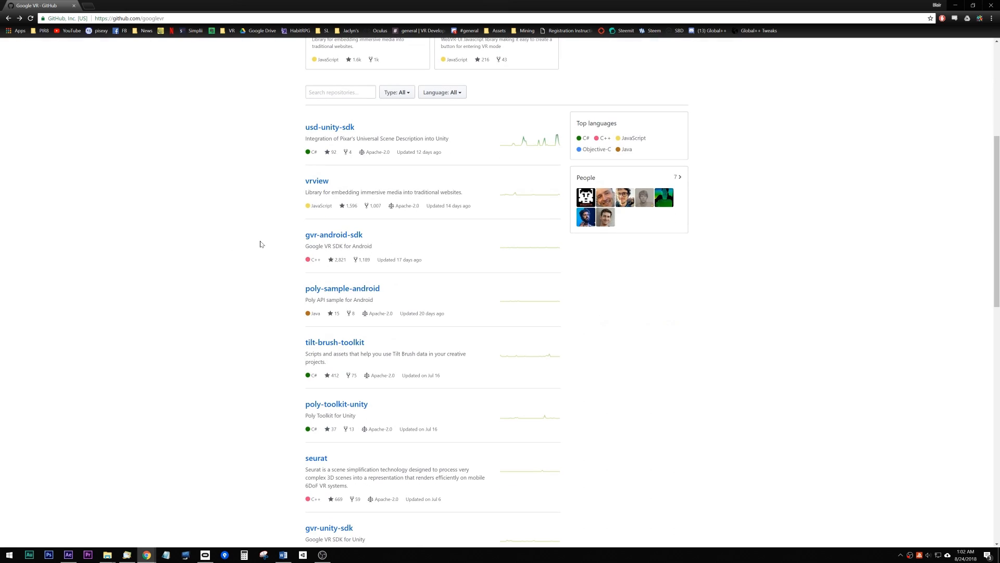
scroll(282, 265, down, 1)
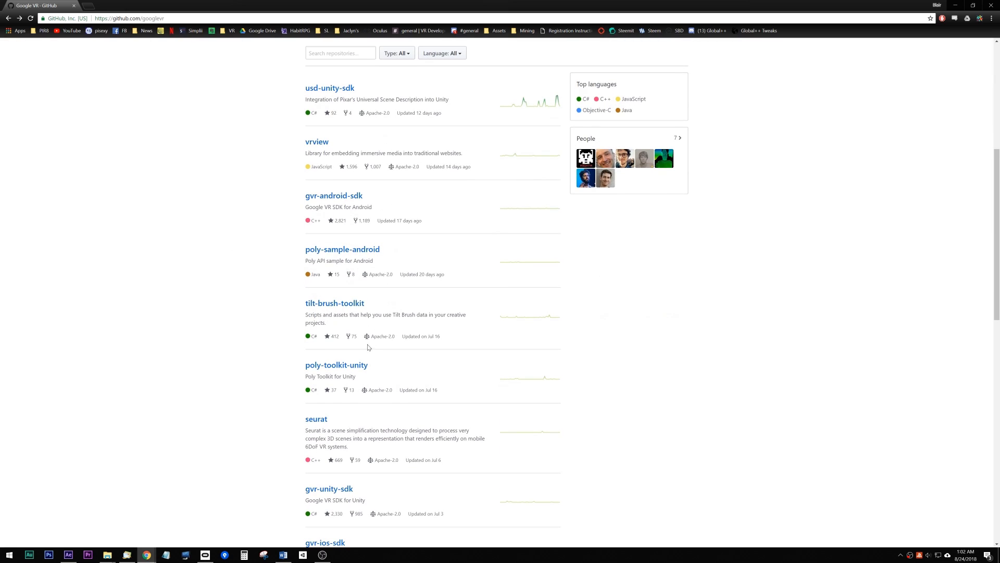
scroll(308, 373, down, 1)
scroll(318, 380, down, 1)
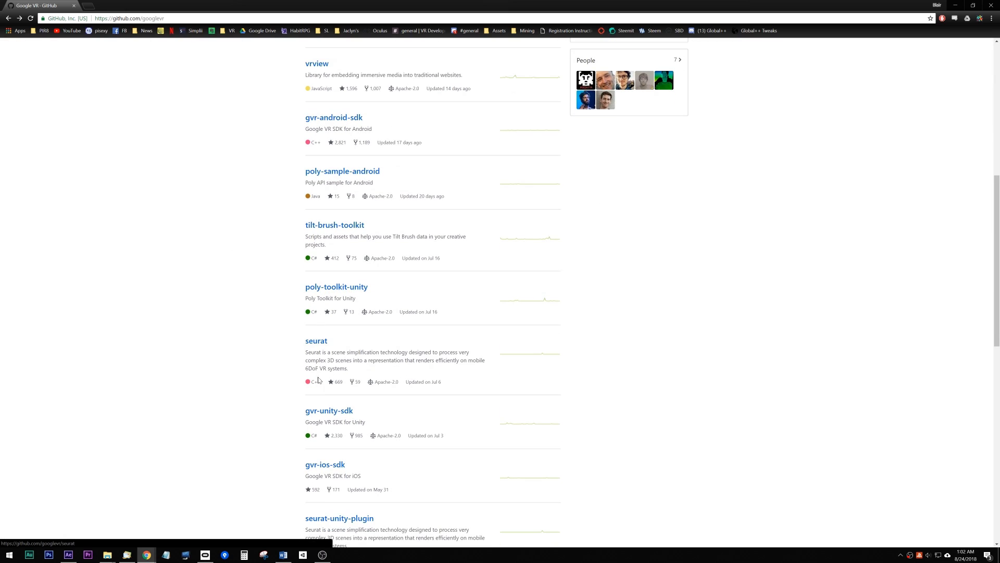
scroll(320, 372, down, 1)
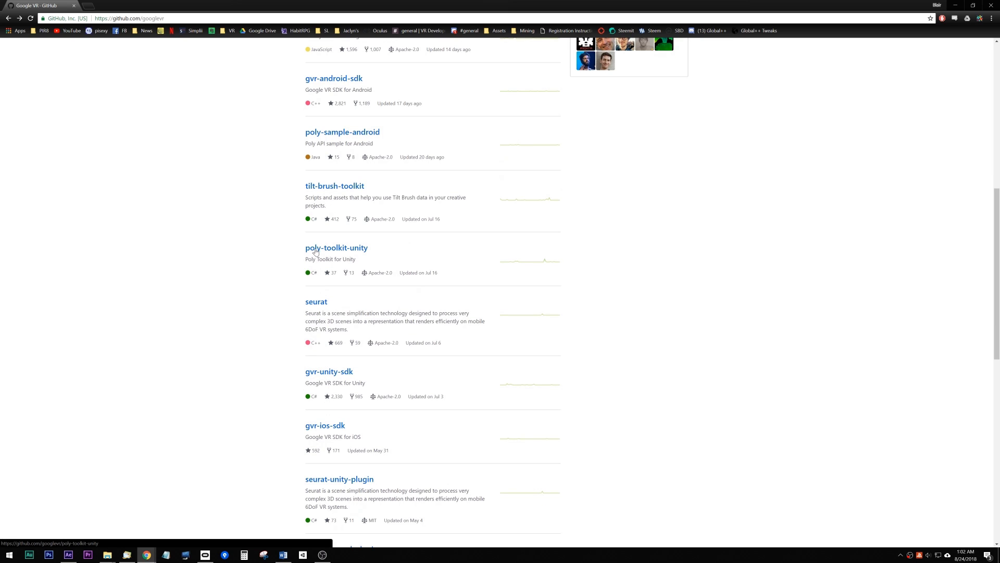
scroll(270, 311, down, 3)
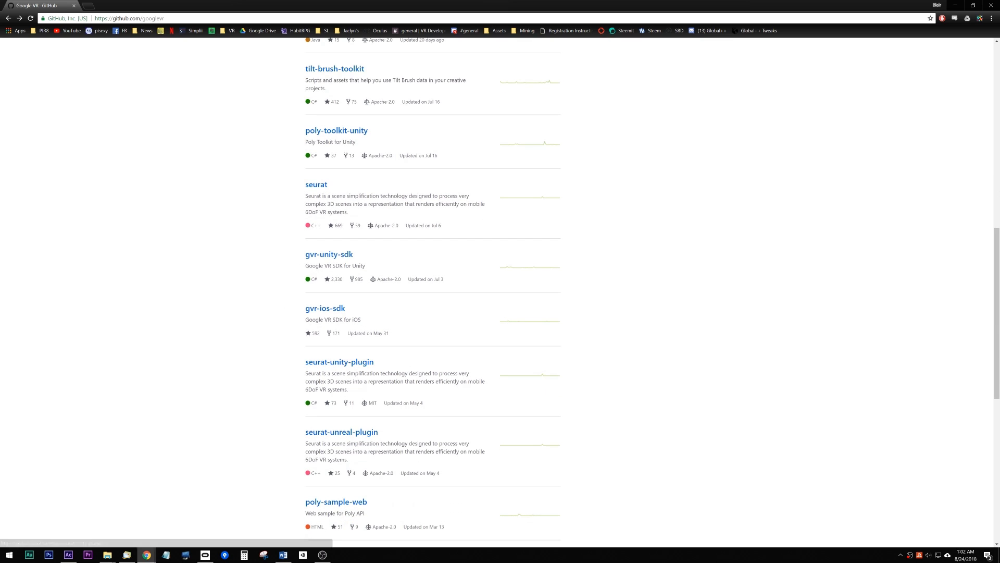
drag(368, 381, 308, 361)
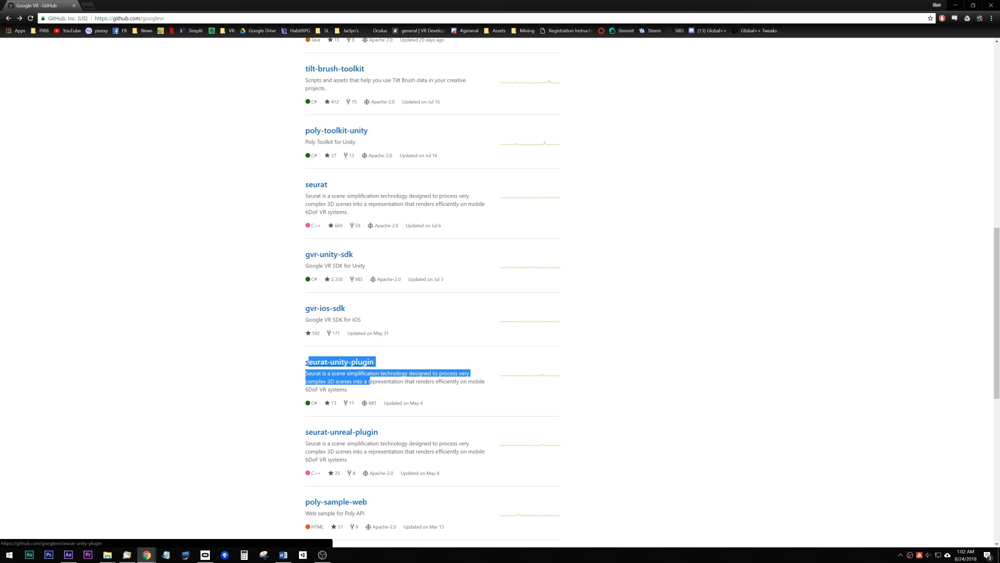
click(345, 364)
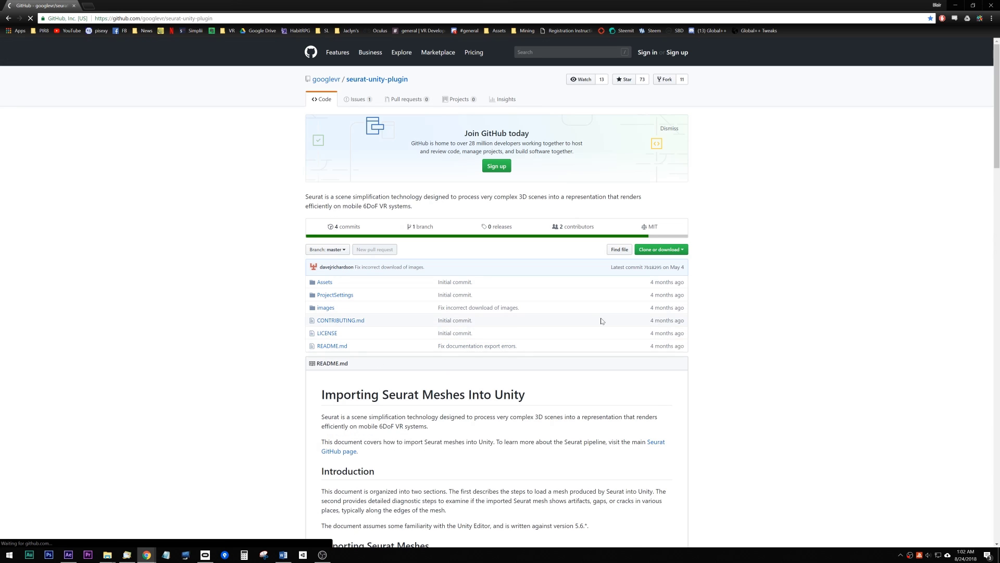
click(684, 250)
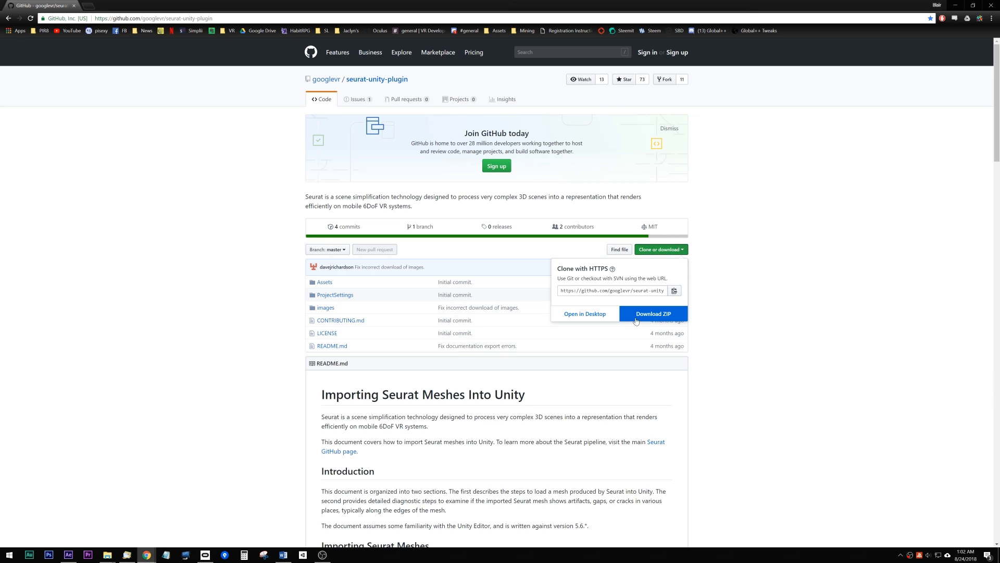
click(676, 314)
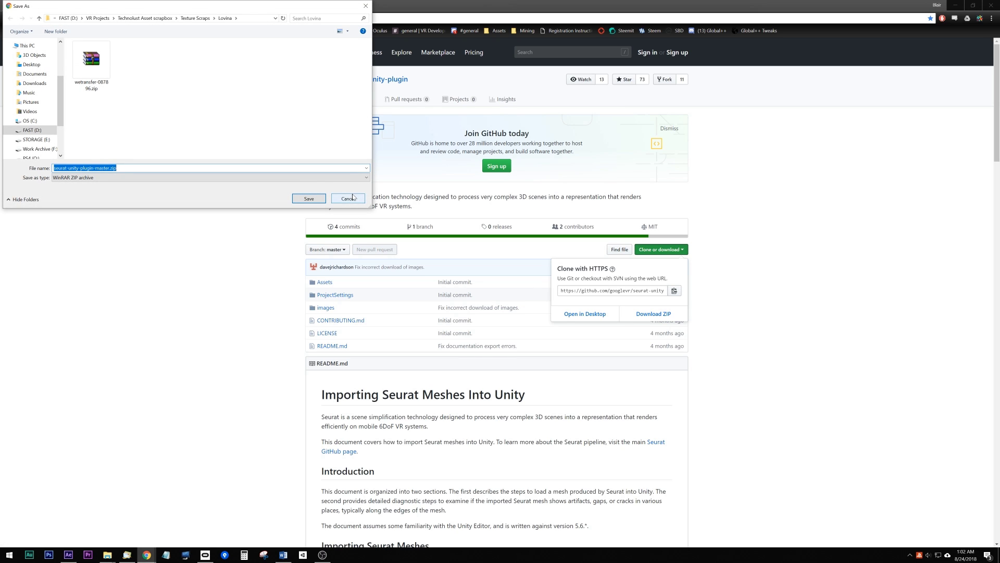
click(348, 199)
click(202, 286)
Read the seurat-unity-plugin README's instructions on importing Seurat meshes into Unity
scroll(228, 286, down, 3)
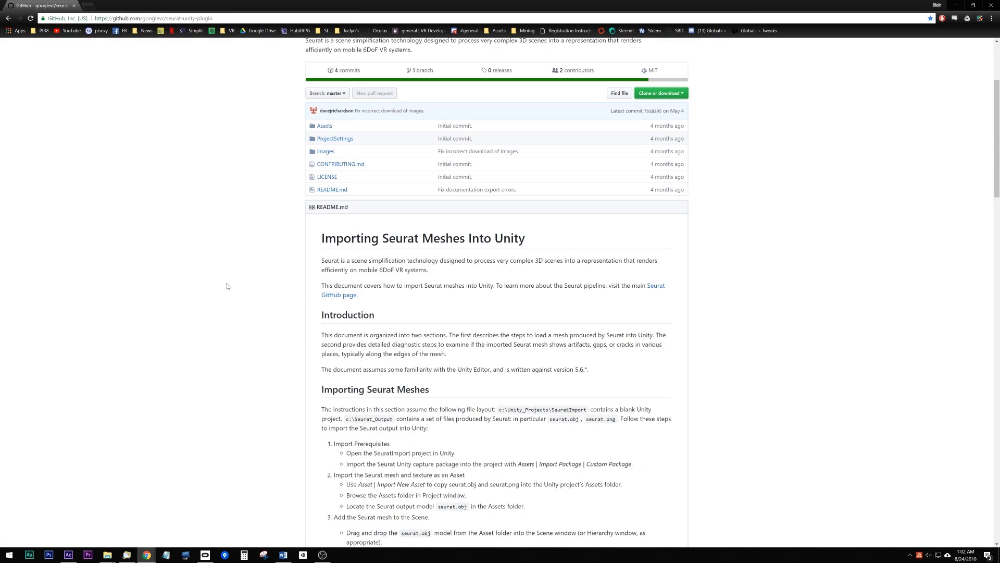
scroll(227, 286, down, 2)
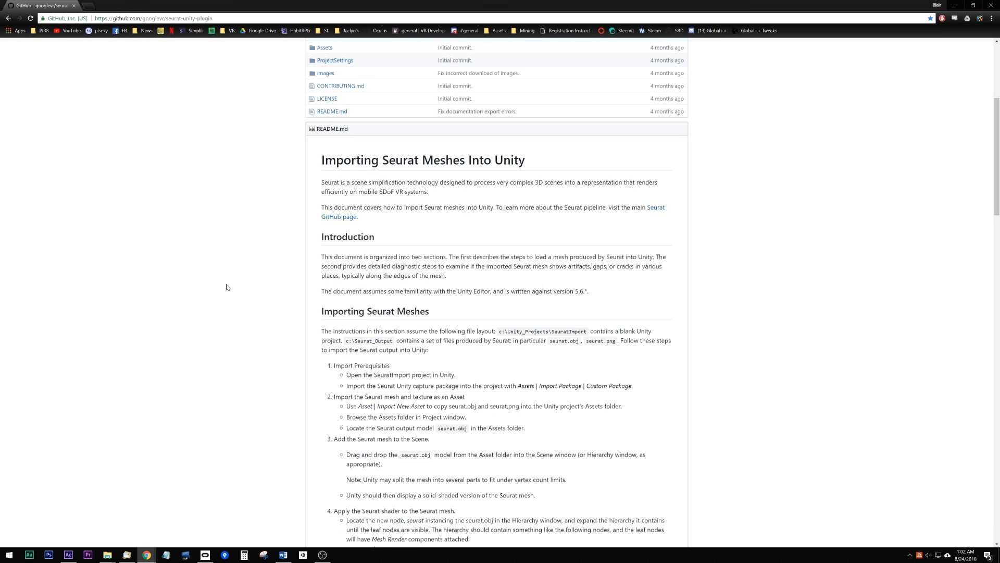
scroll(226, 287, down, 2)
scroll(226, 288, down, 2)
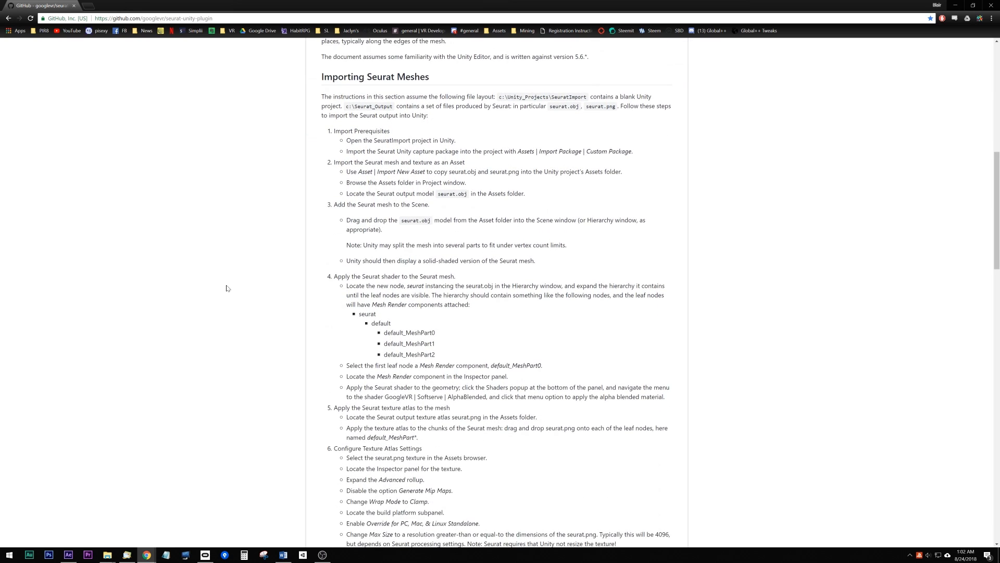
scroll(226, 288, down, 3)
scroll(226, 288, down, 2)
scroll(226, 288, up, 13)
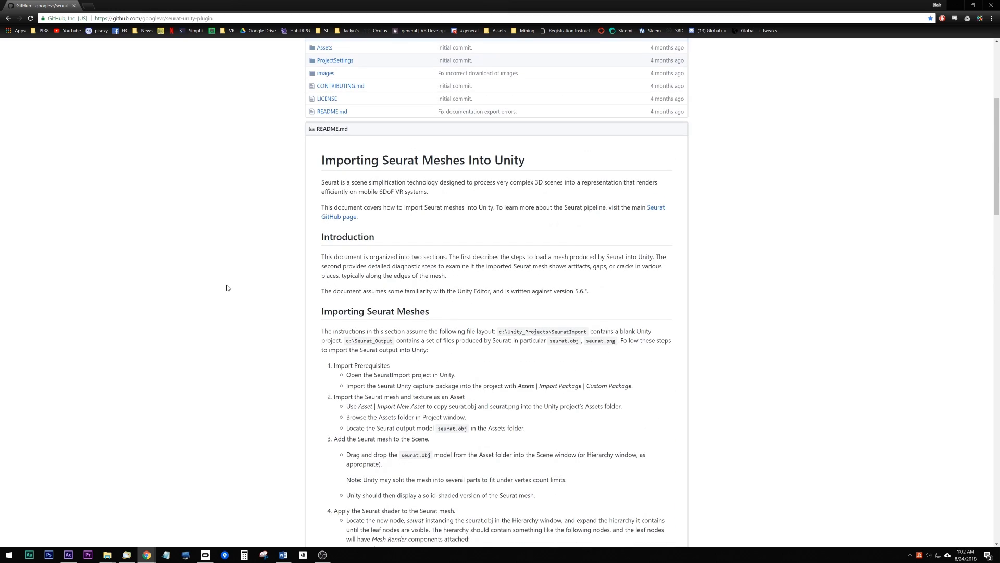
scroll(226, 288, up, 4)
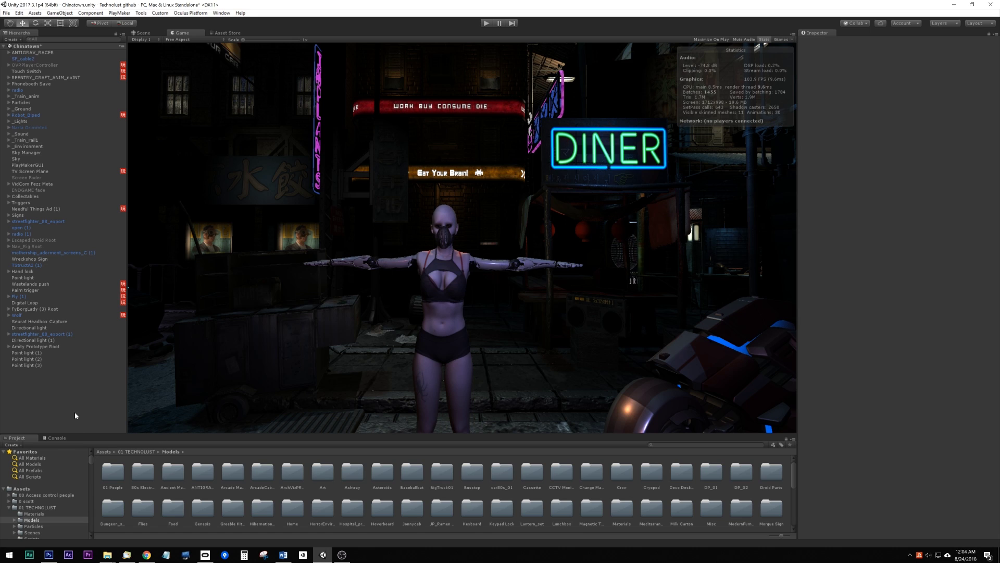
Switch to the Chinatown scene in Unity, deactivate the Amity Prototype Root object and clear the selection
click(50, 348)
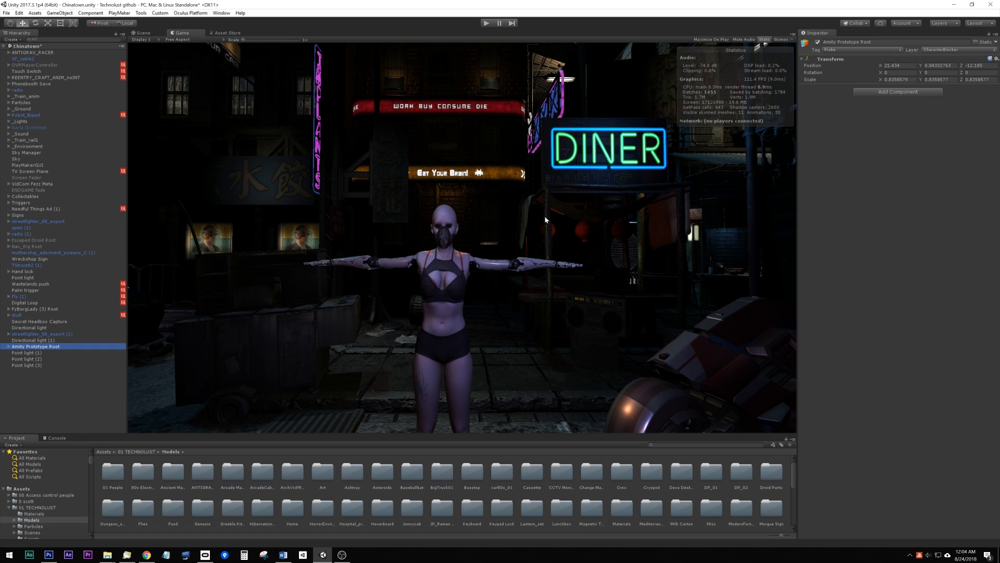
click(817, 43)
click(71, 406)
Select every object in the scene and examine the highlighted geometry in the Scene view, moving in to the diner street
key(ctrl+a)
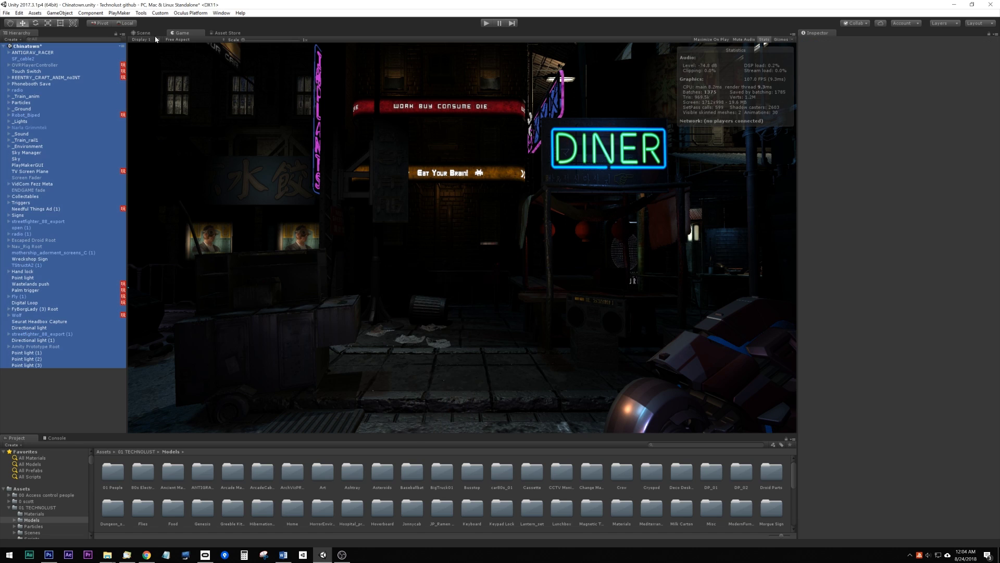
click(143, 33)
scroll(477, 269, up, 6)
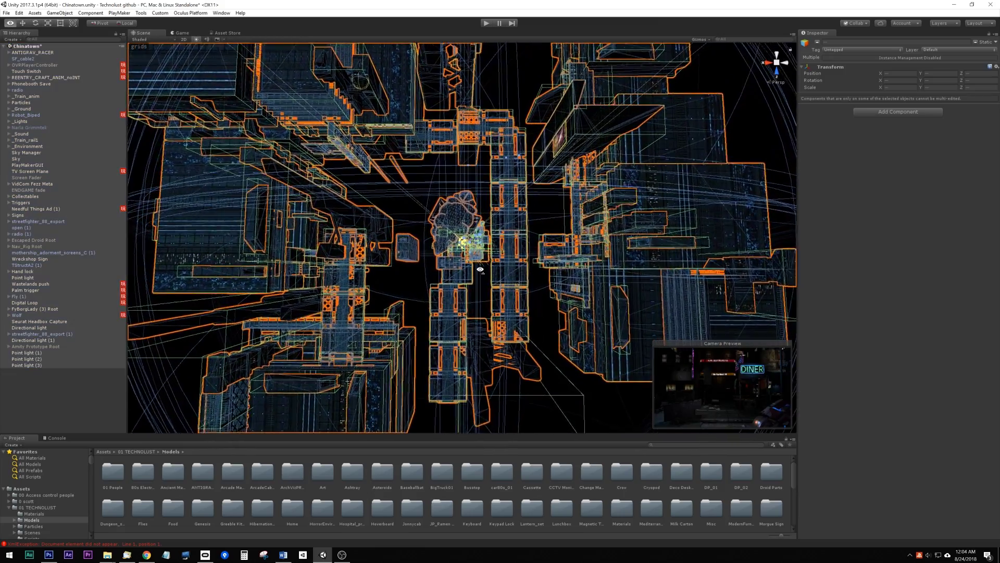
scroll(480, 269, up, 8)
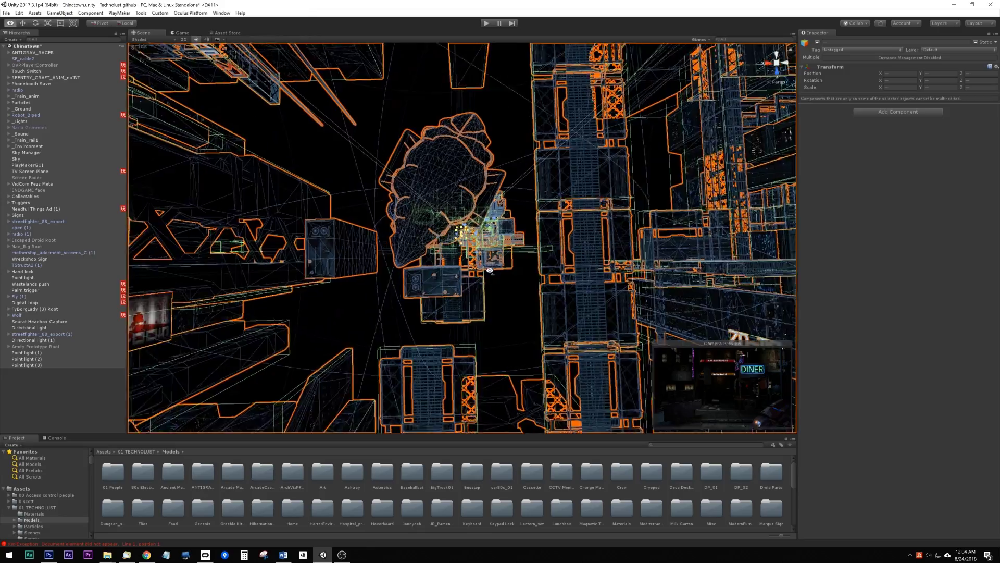
right_drag(489, 270, 480, 266)
key(w)
key(w)
mouse_move(481, 267)
alt+mouse_down()
mouse_move(431, 267)
mouse_move(494, 271)
alt+mouse_up()
right_drag(494, 270, 511, 142)
key(w)
alt+drag(512, 143, 479, 79)
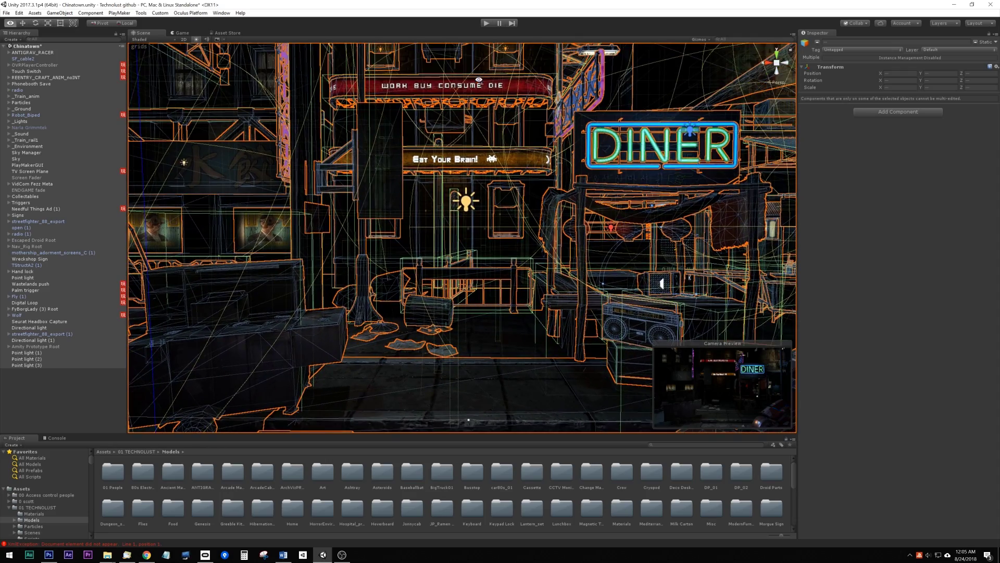
right_drag(378, 229, 417, 233)
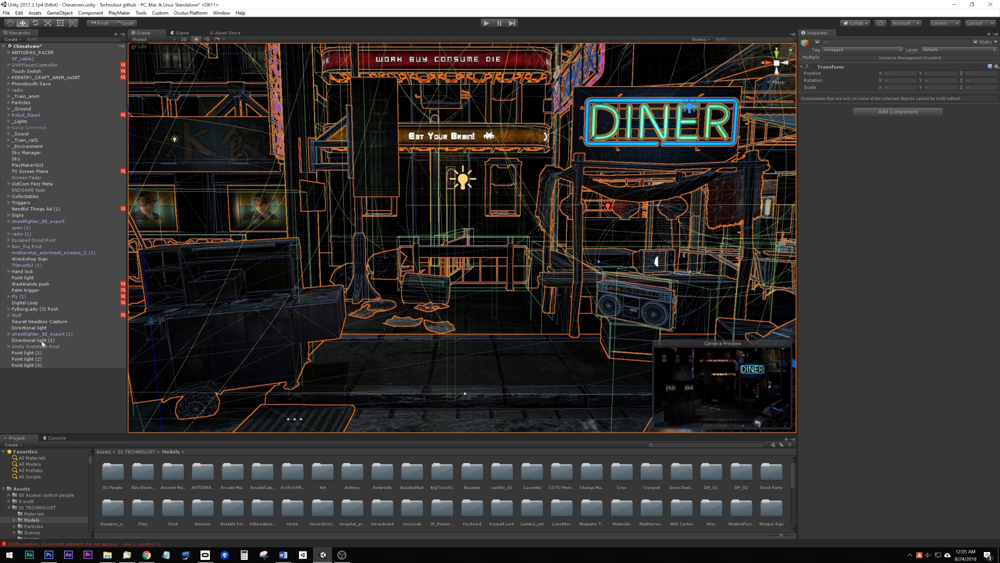
Select the Seurat Headbox Capture object and review the X, Y and Z headbox size of its capture script
click(44, 322)
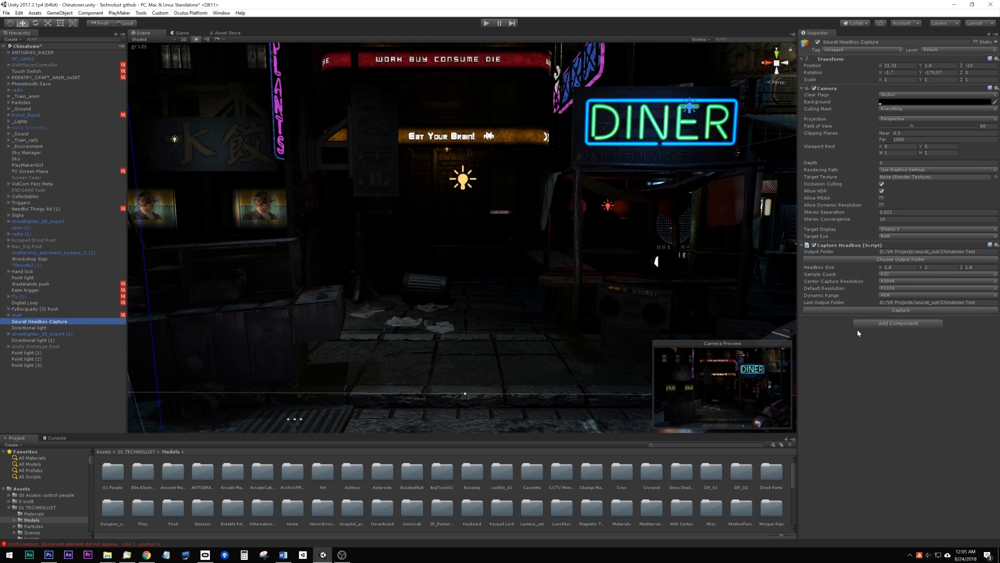
click(897, 267)
click(927, 266)
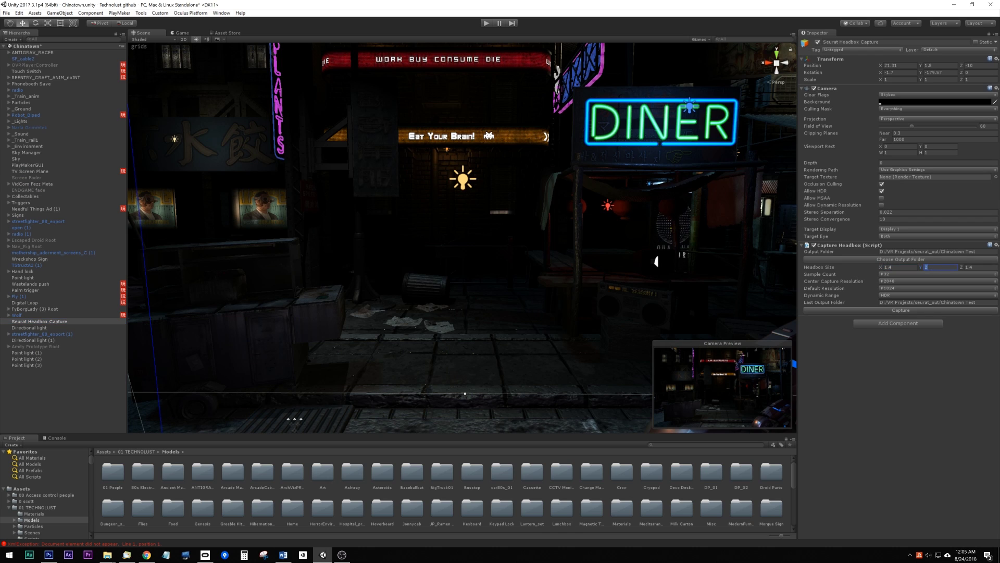
key(Tab)
Choose the Chinatown Test folder as the capture output folder and set the last output folder to D:/VR Projects/seurat_out/Chinatown_Test
click(906, 259)
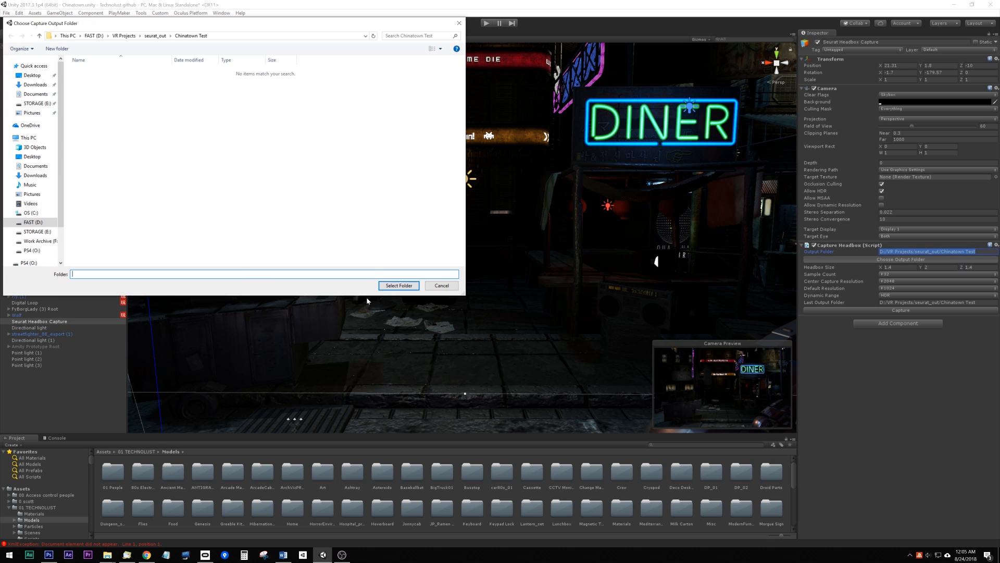
click(399, 286)
click(967, 303)
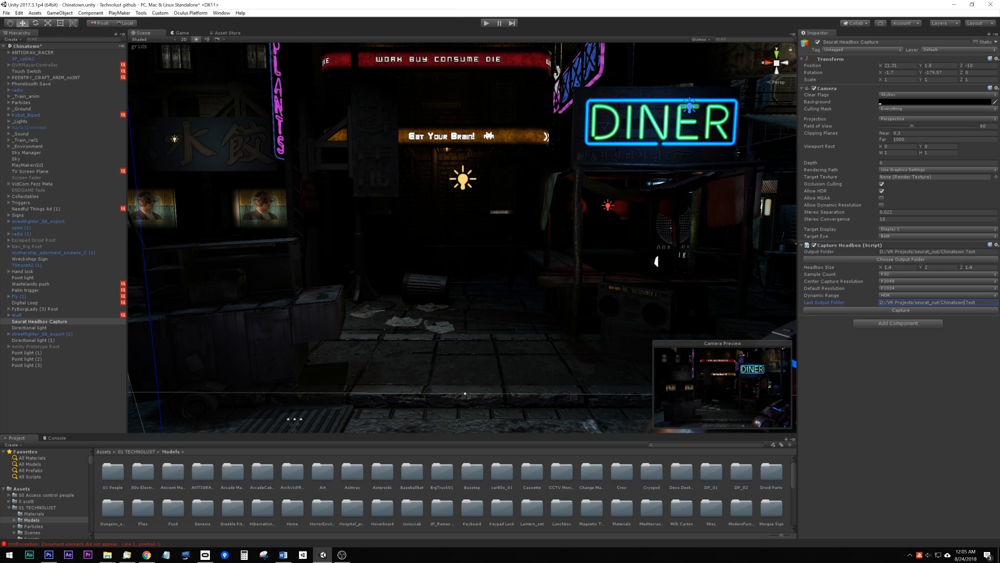
text(_)
click(902, 394)
Run the Seurat headbox capture on the diner street scene
right_drag(491, 329, 518, 281)
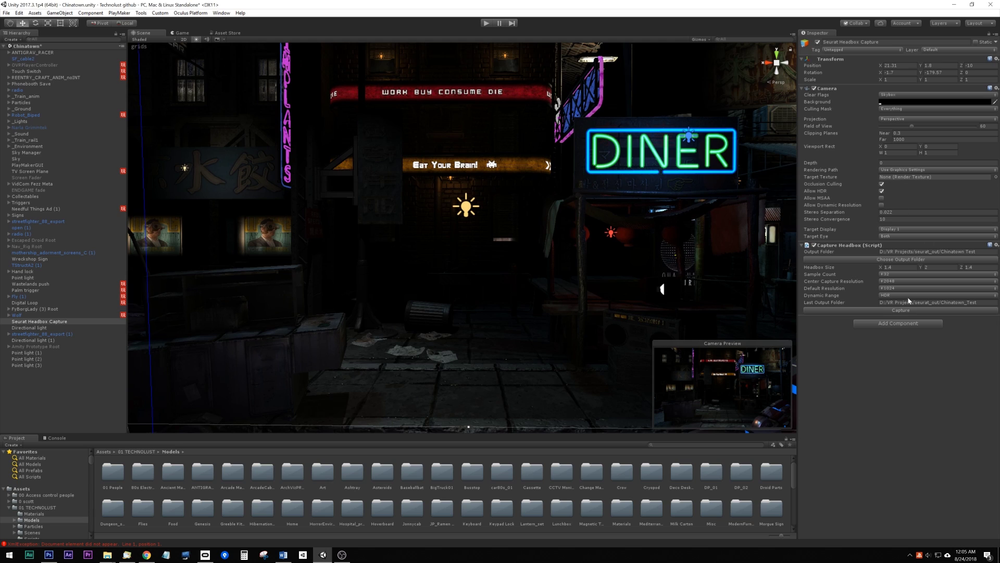
click(886, 311)
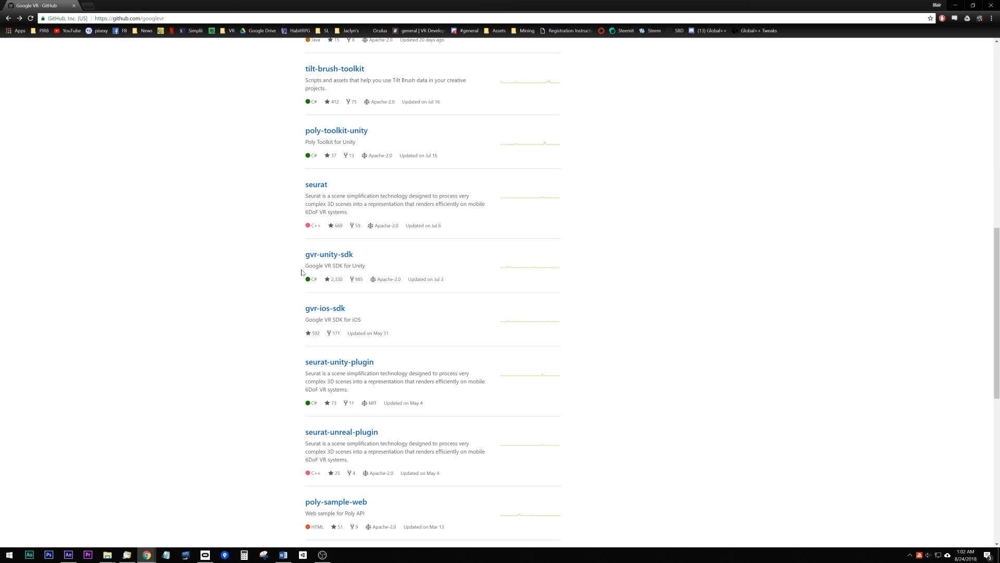
Switch to Chrome, open Google VR's seurat repository and read its documentation on scene capture, command line parameters and the JSON manifest
click(316, 184)
scroll(790, 370, down, 1)
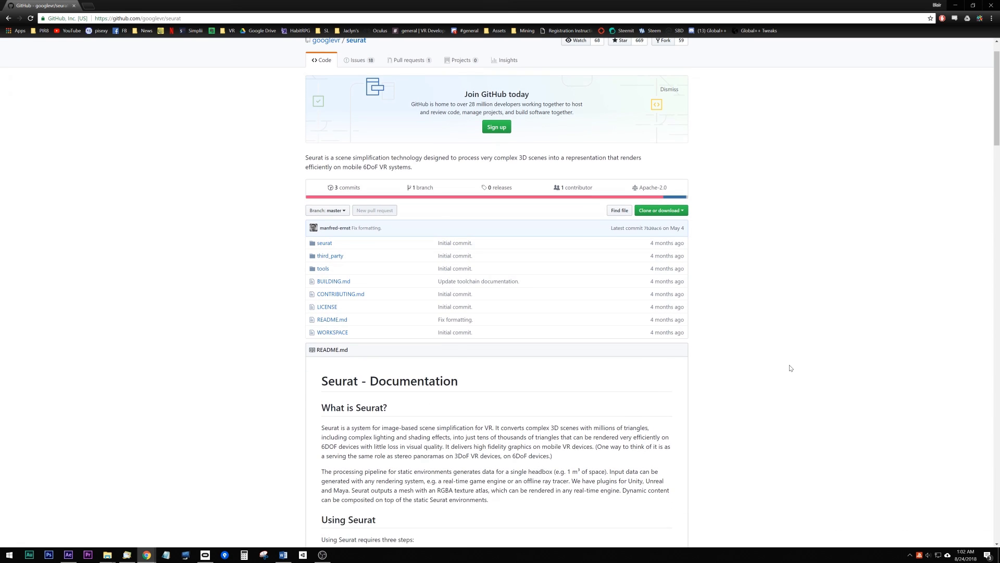
scroll(640, 375, down, 3)
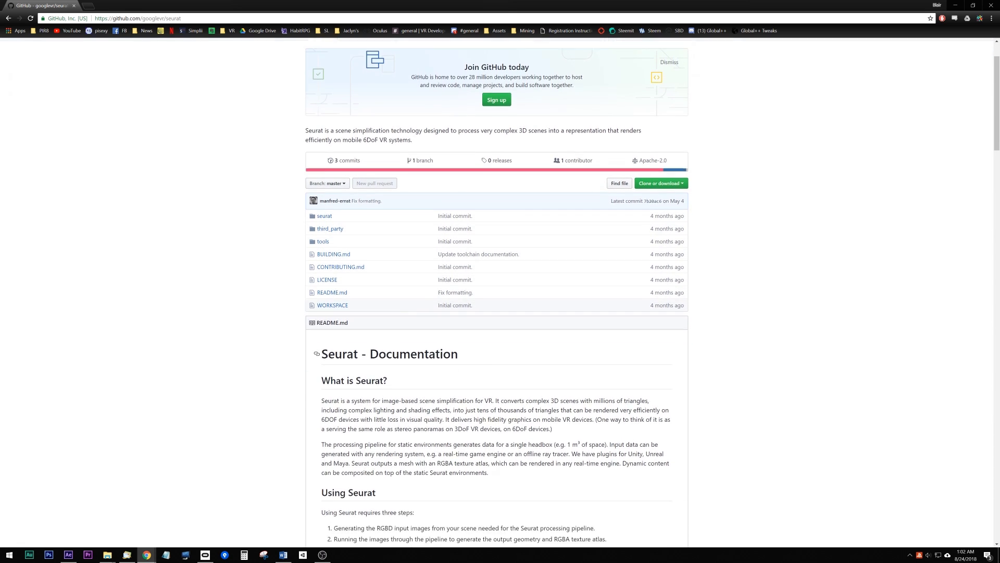
scroll(761, 383, down, 3)
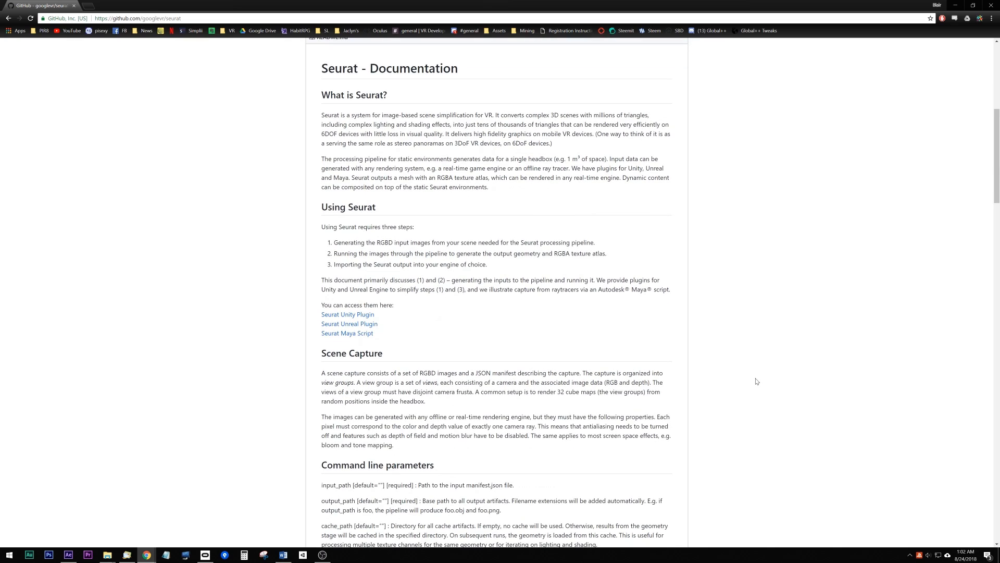
scroll(757, 381, down, 6)
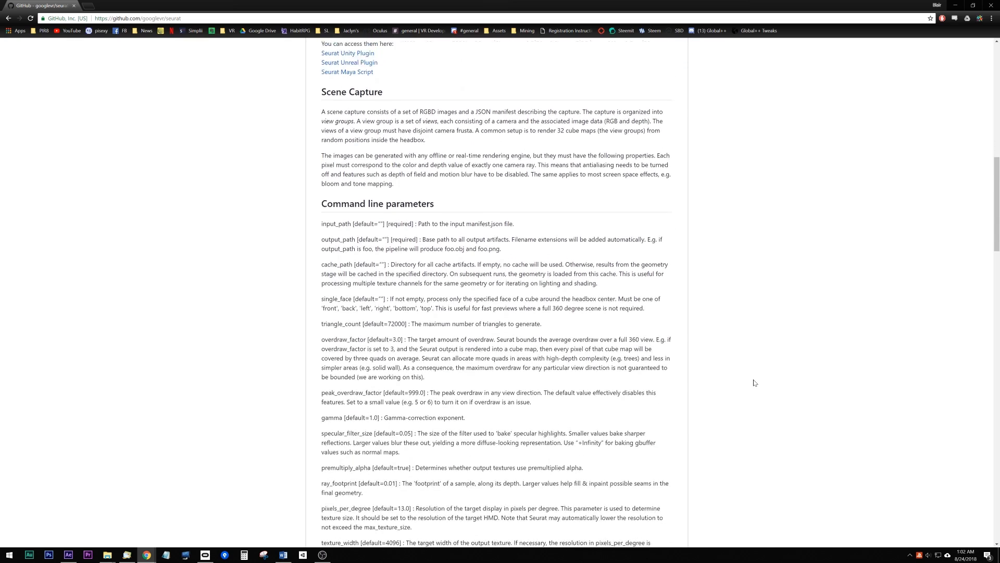
scroll(753, 383, down, 1)
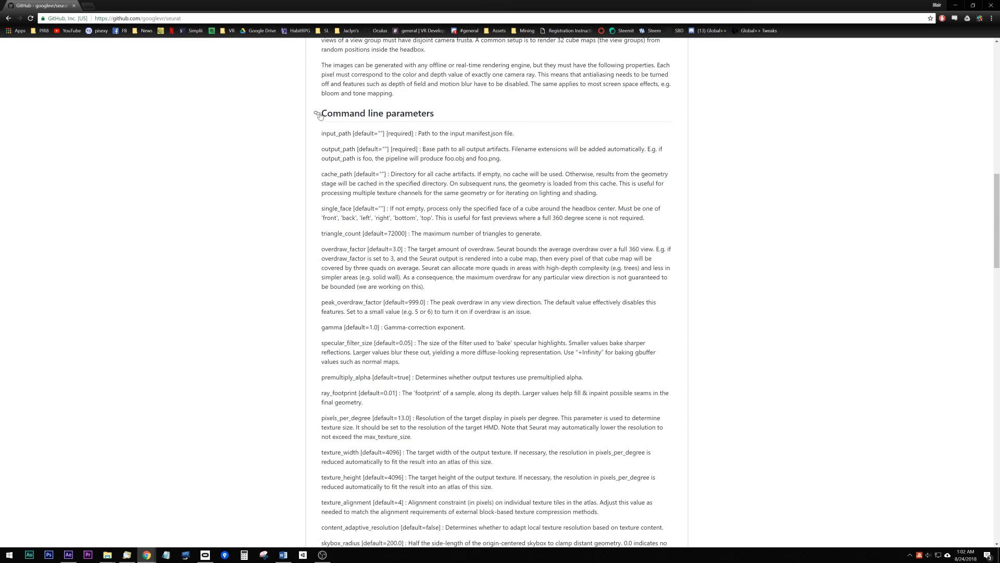
drag(321, 114, 449, 123)
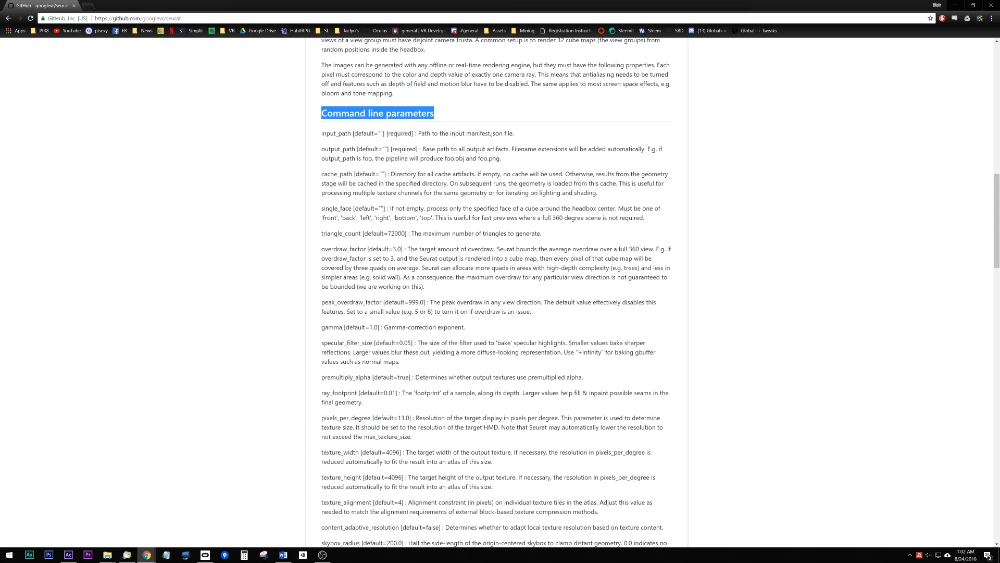
scroll(386, 326, down, 6)
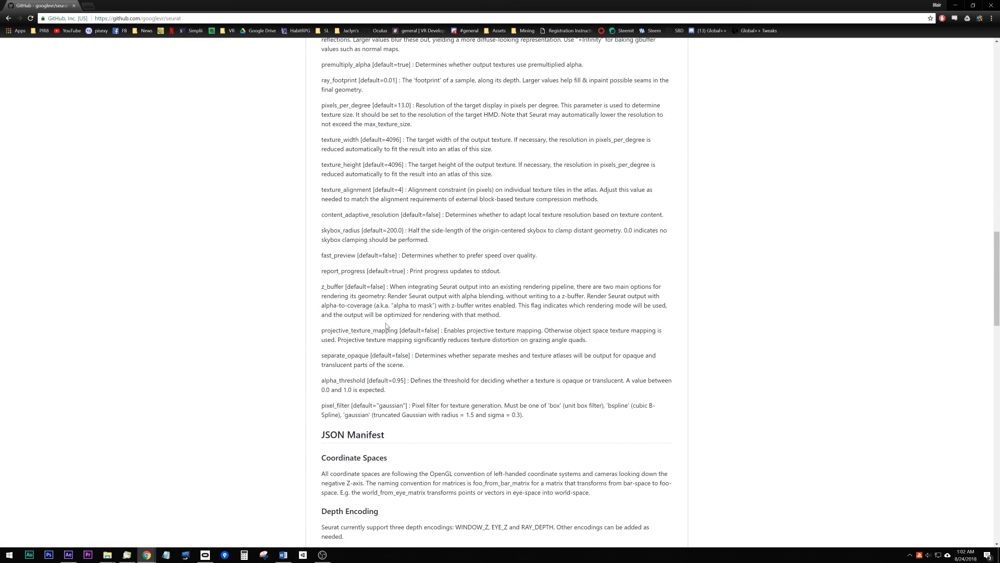
scroll(582, 360, down, 10)
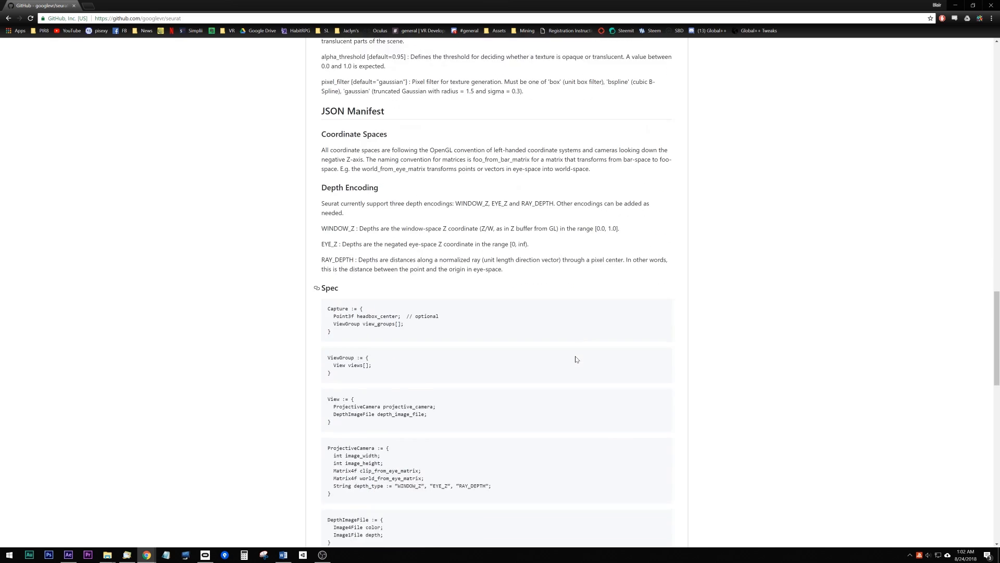
Switch to File Explorer and paste the seurat-butterfly and seurat-pipeline executables into the Chinatown Test folder
scroll(583, 359, down, 11)
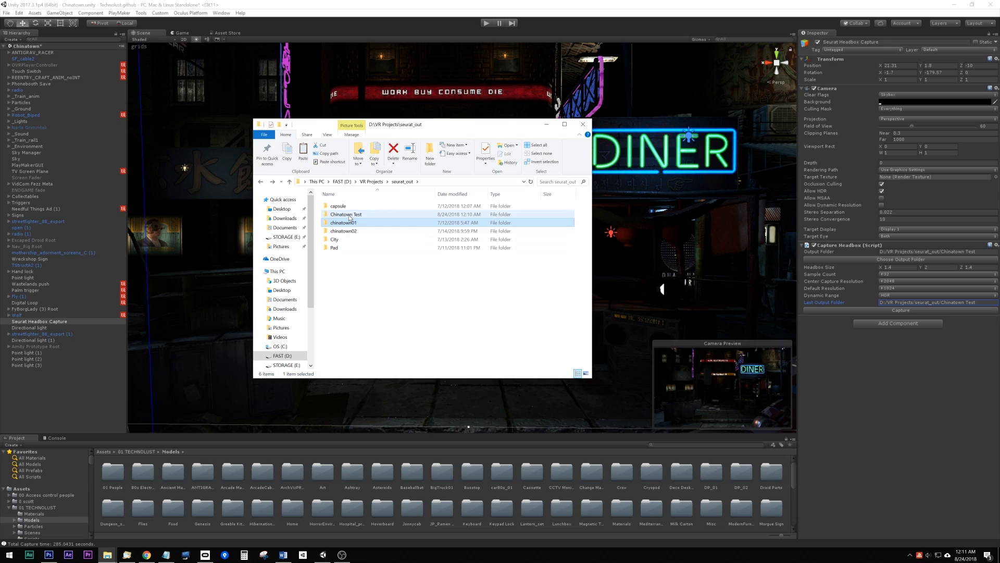
double_click(348, 214)
key(ctrl+v)
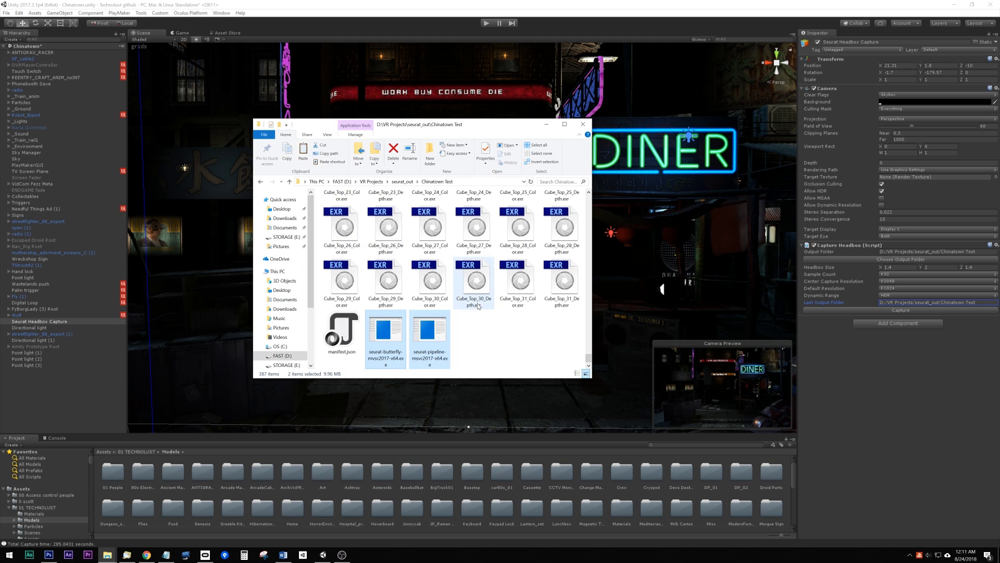
Copy the prepared seurat-pipeline command and paste it into a command window opened in the Chinatown Test folder
key(alt+Tab)
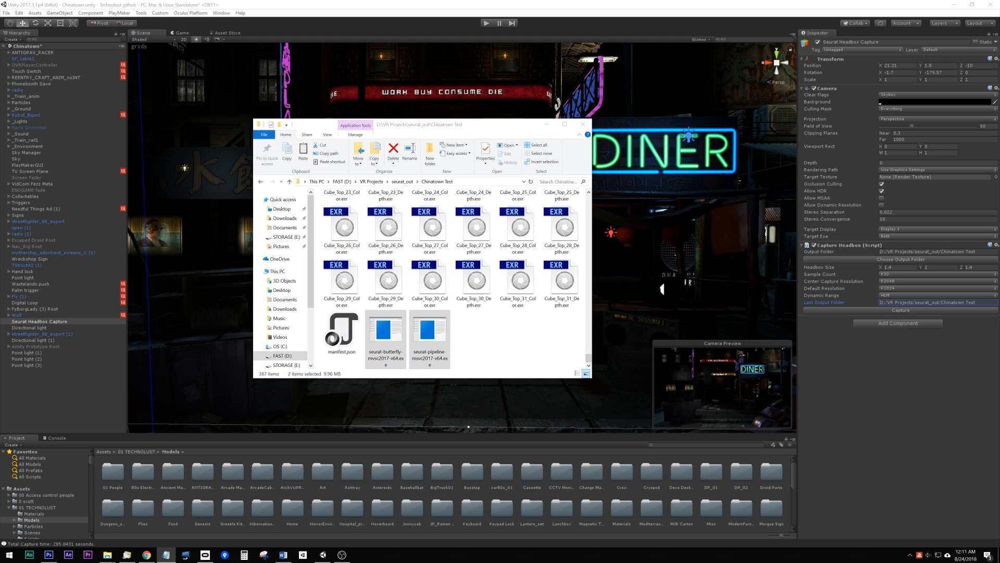
key(ctrl+c)
click(452, 312)
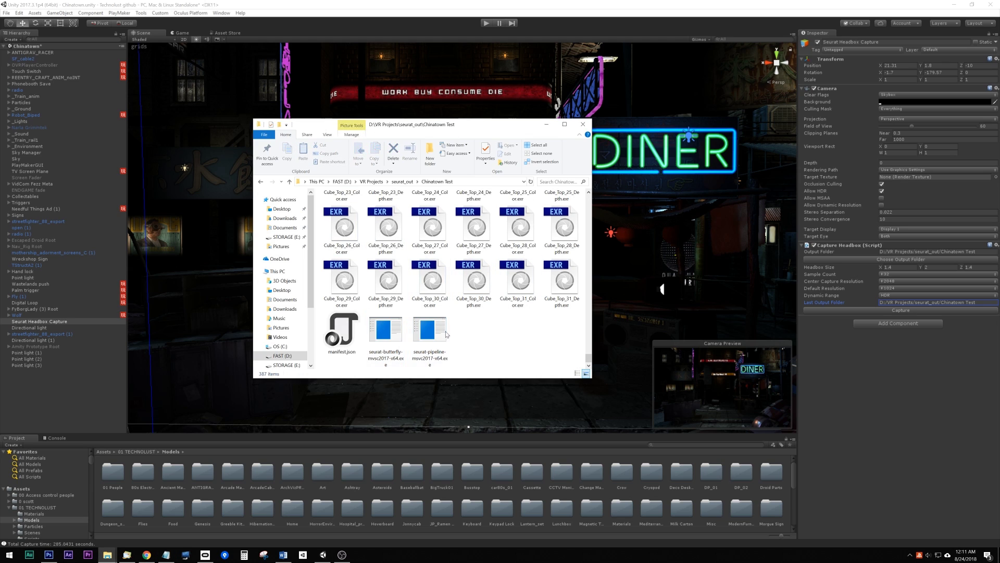
click(402, 181)
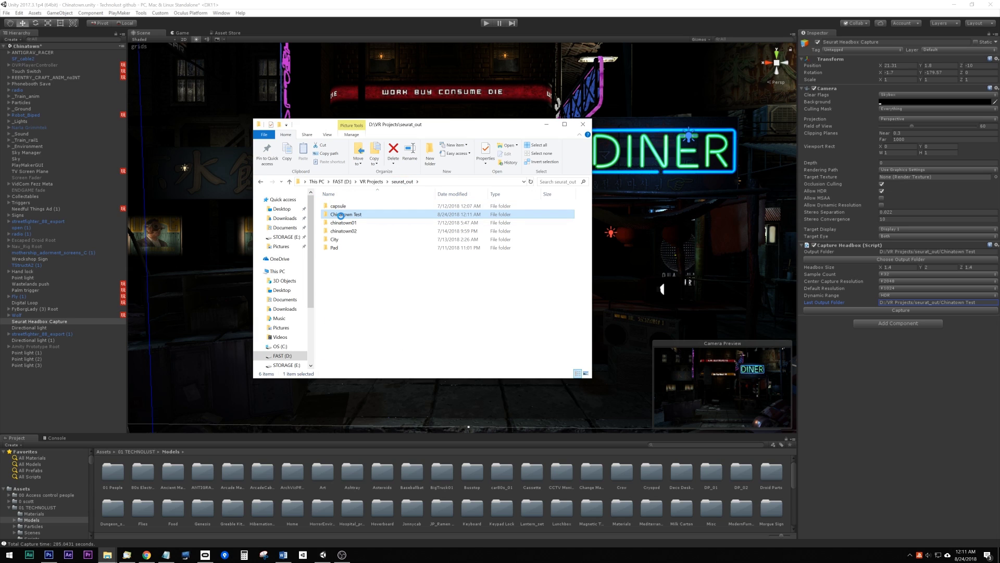
right_click(341, 215)
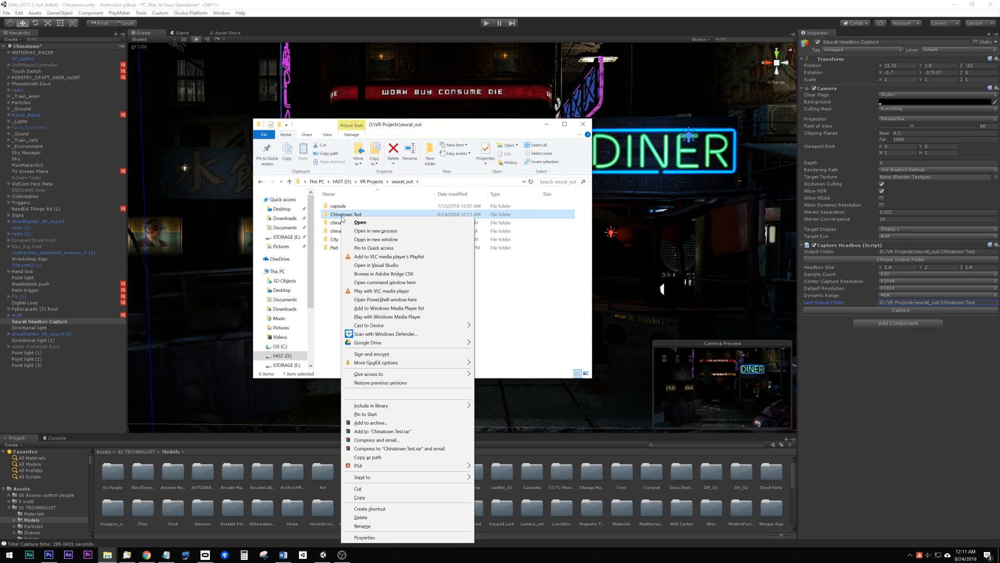
click(385, 282)
right_click(285, 137)
mouse_move(311, 190)
click(357, 207)
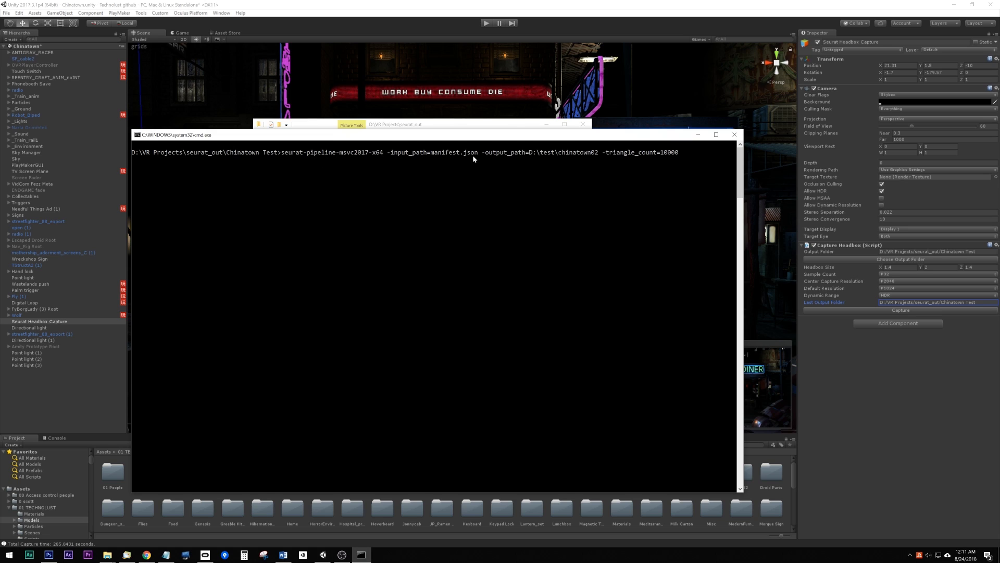
Look up manifest.json in the Chinatown Test folder as the pipeline's input file, and return to the command window
click(451, 125)
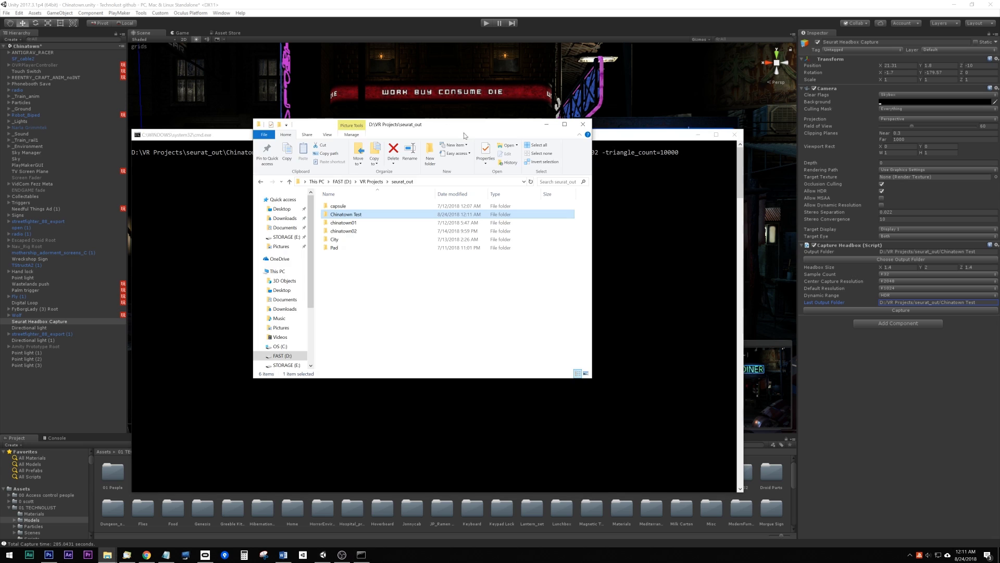
double_click(353, 218)
scroll(578, 256, down, 10)
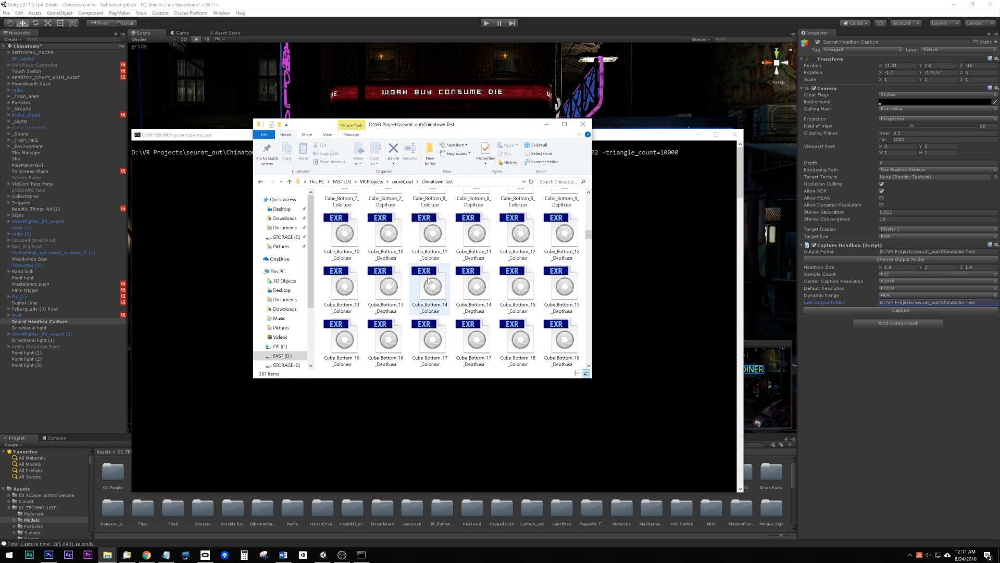
drag(589, 250, 591, 360)
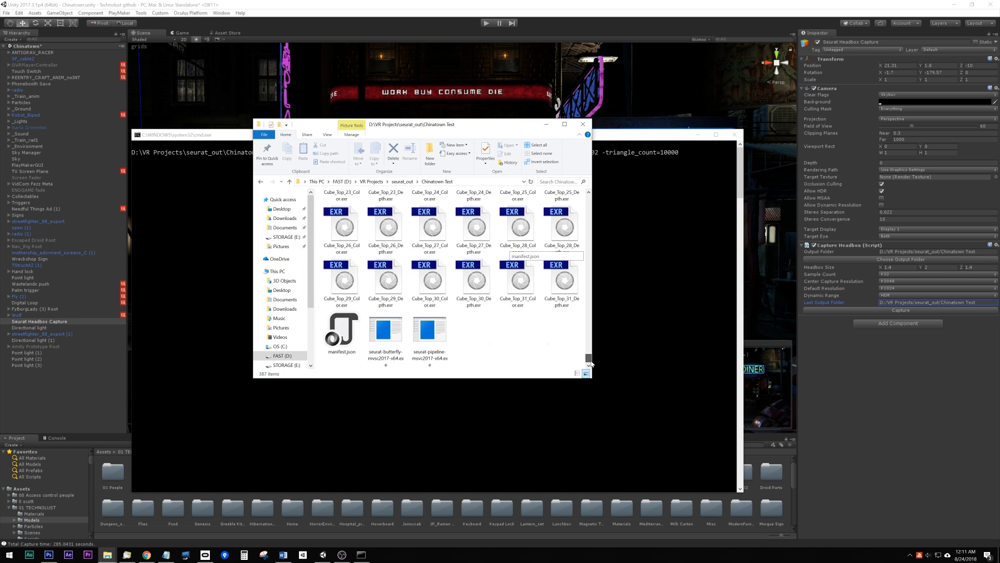
click(349, 327)
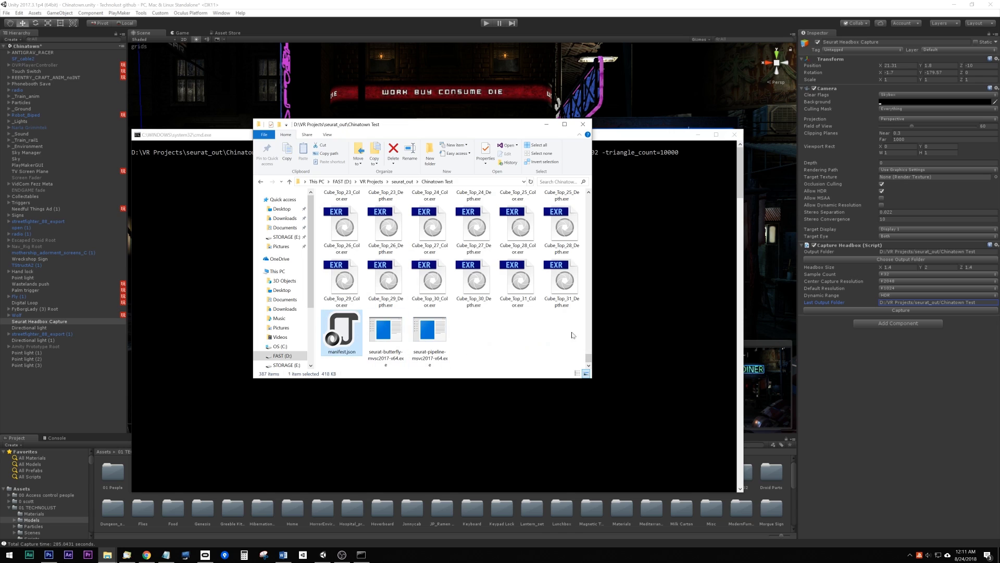
click(613, 138)
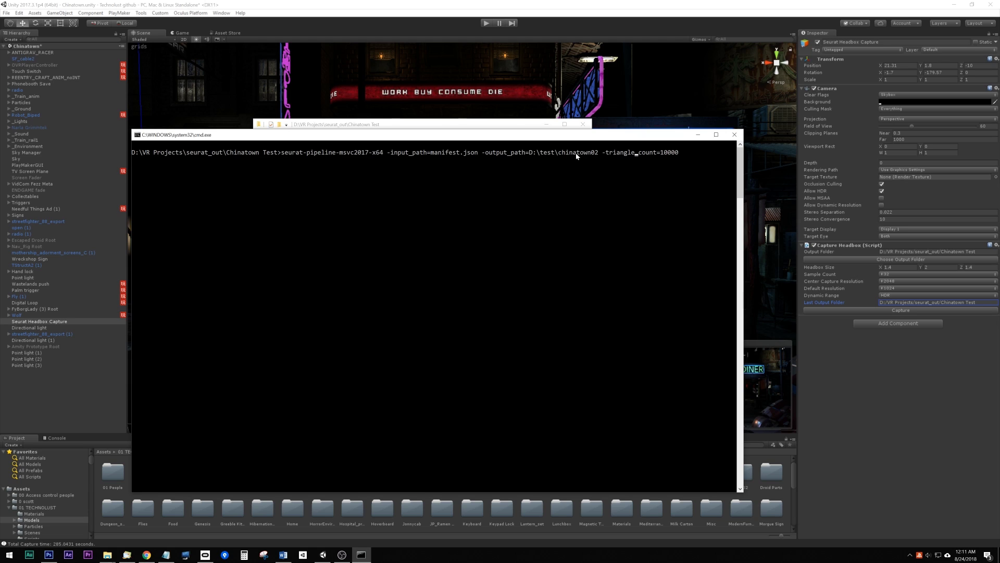
Replace the number ending the command's output path with "test" and run the Seurat pipeline on manifest.json
key(BackSpace)
key(BackSpace)
text(test)
key(Return)
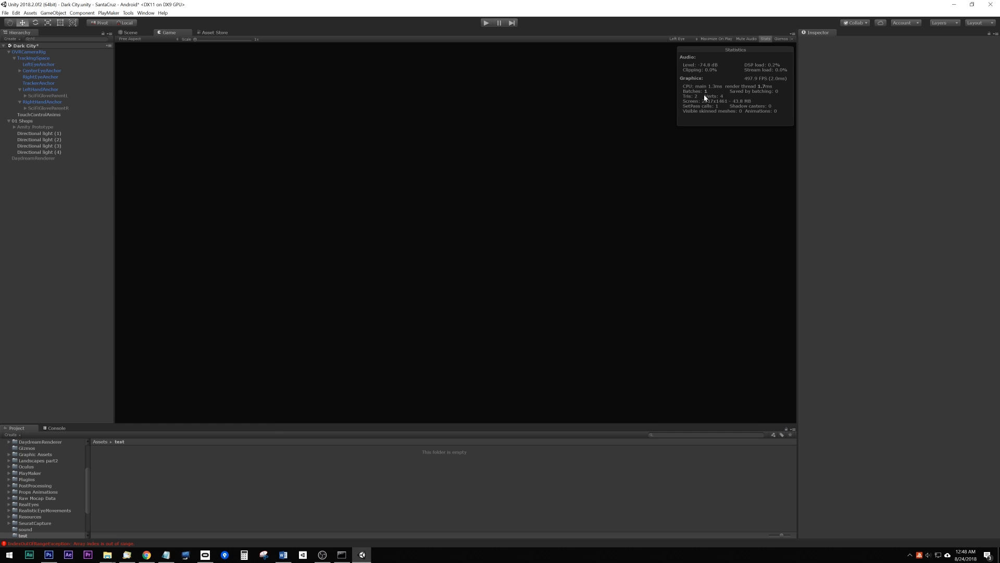
In the Dark City Unity project, import chinatown00.obj and chinatown00.png from the D: drive's test folder as new assets
click(30, 12)
click(57, 83)
click(93, 79)
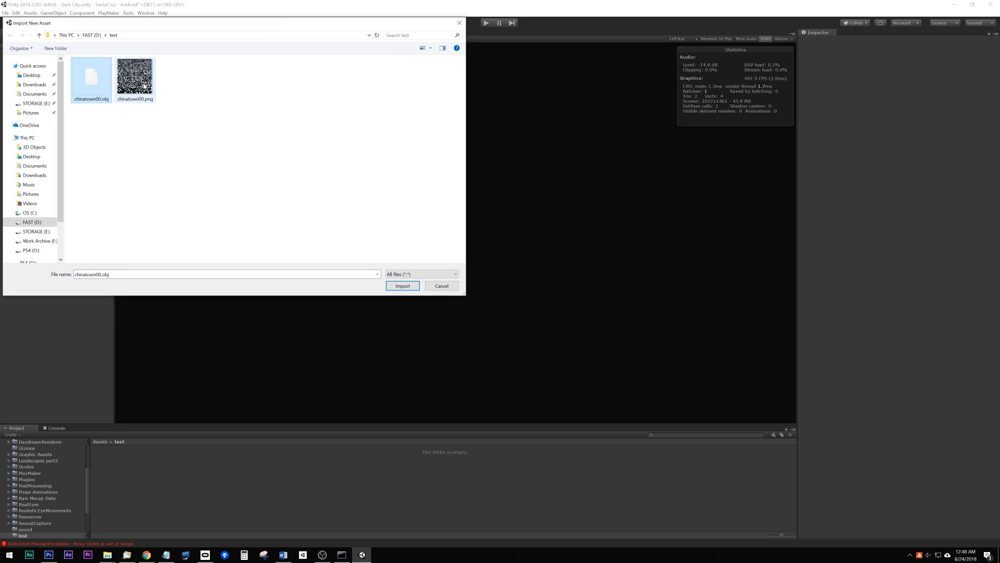
ctrl+click(142, 85)
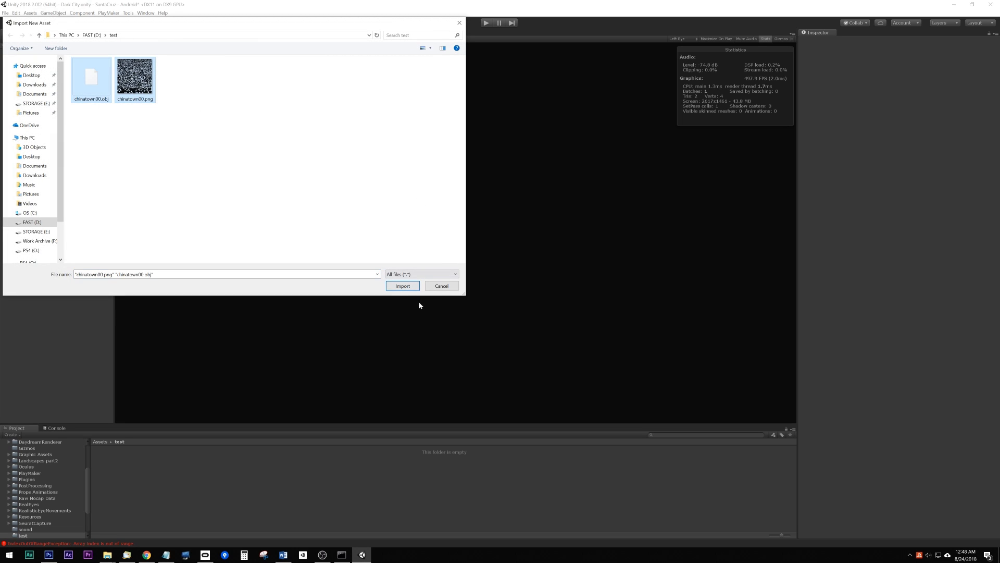
click(402, 286)
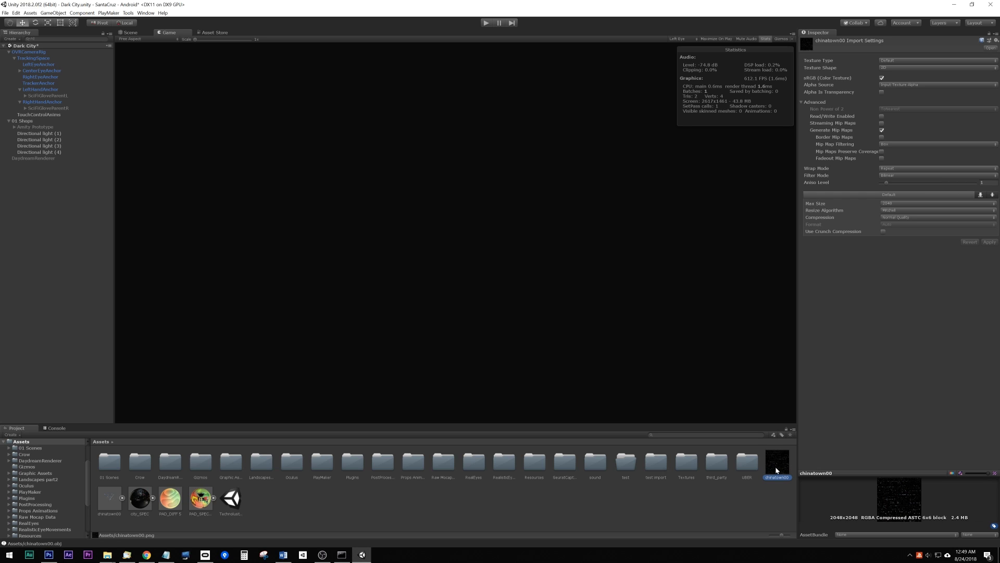
Set the chinatown00 texture to Clamp wrap mode, Bilinear filtering and a max size of 4096, with mip map generation off
click(886, 145)
click(835, 151)
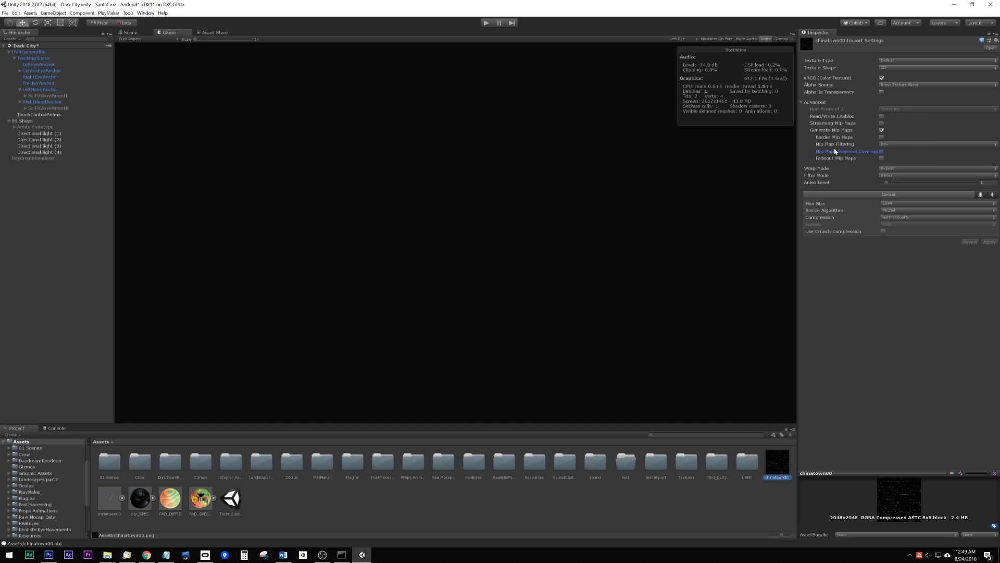
click(888, 168)
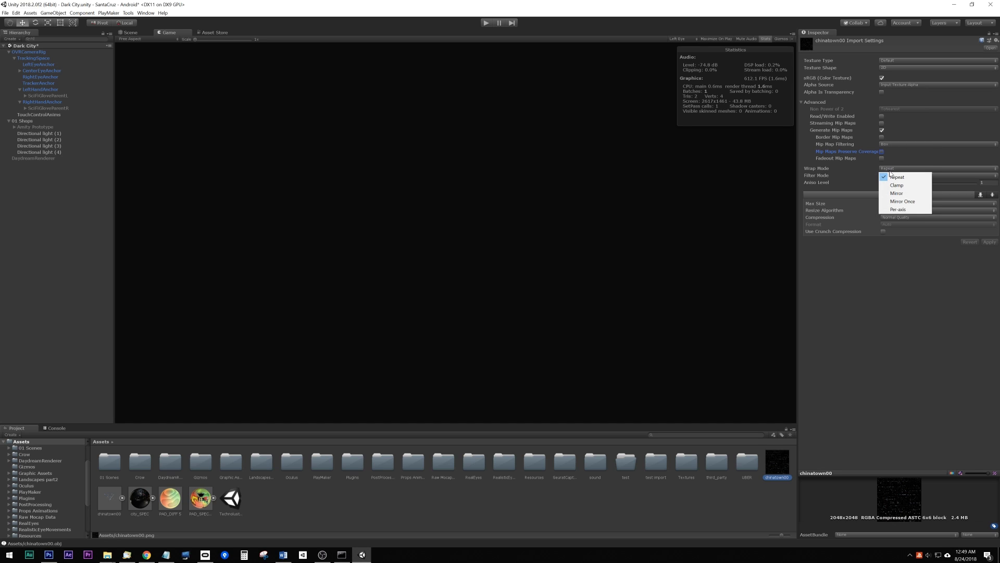
click(897, 185)
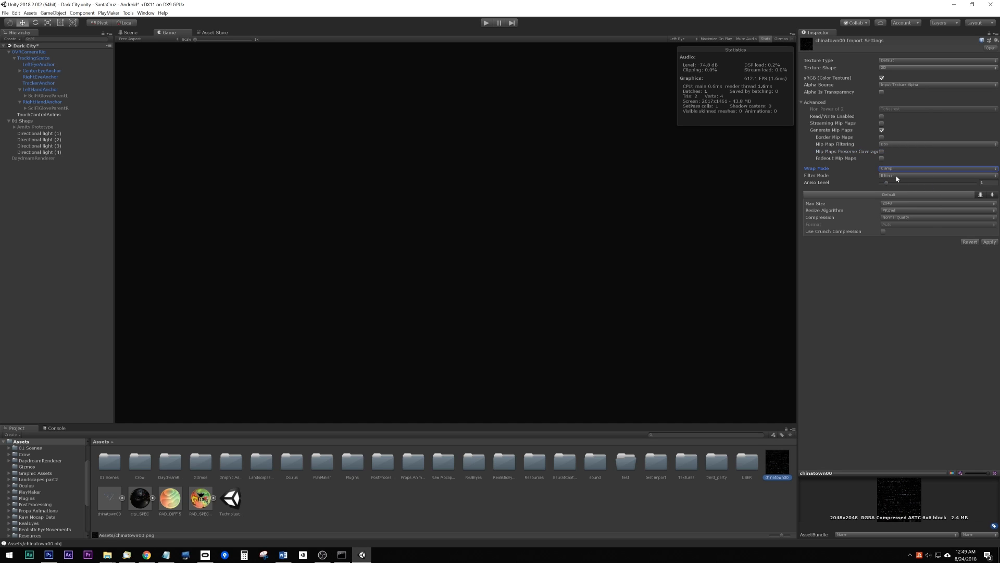
click(896, 176)
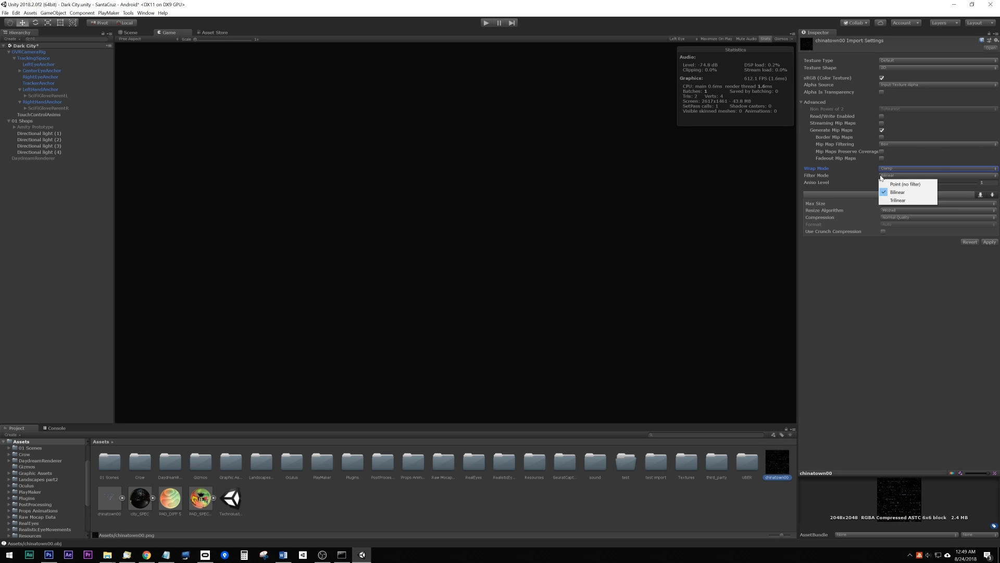
click(896, 193)
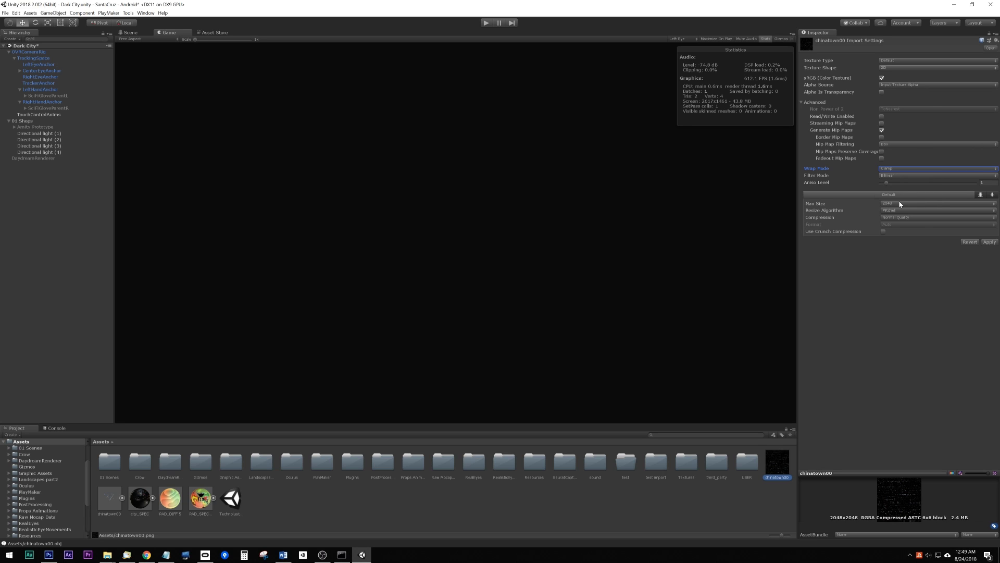
click(900, 203)
click(900, 268)
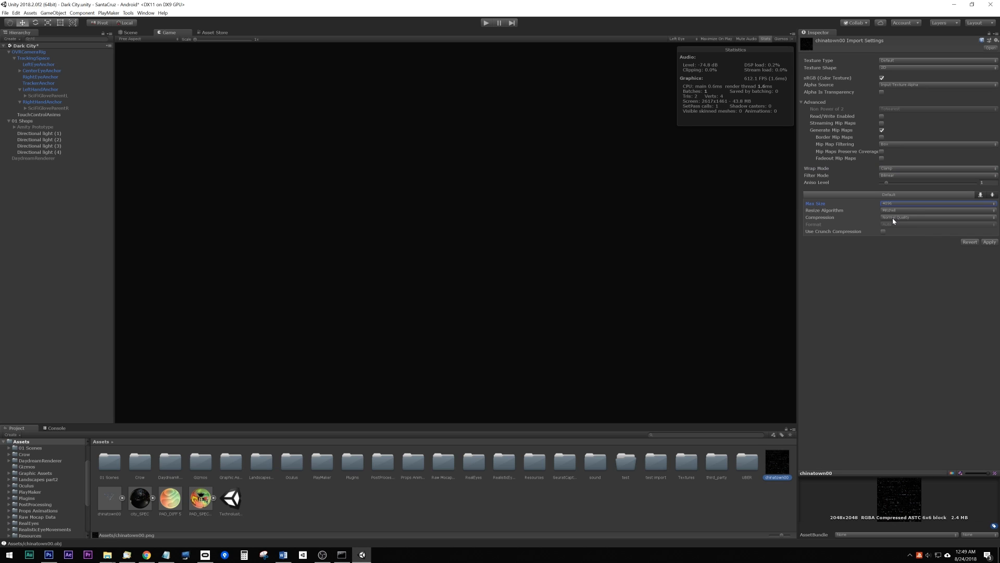
click(881, 130)
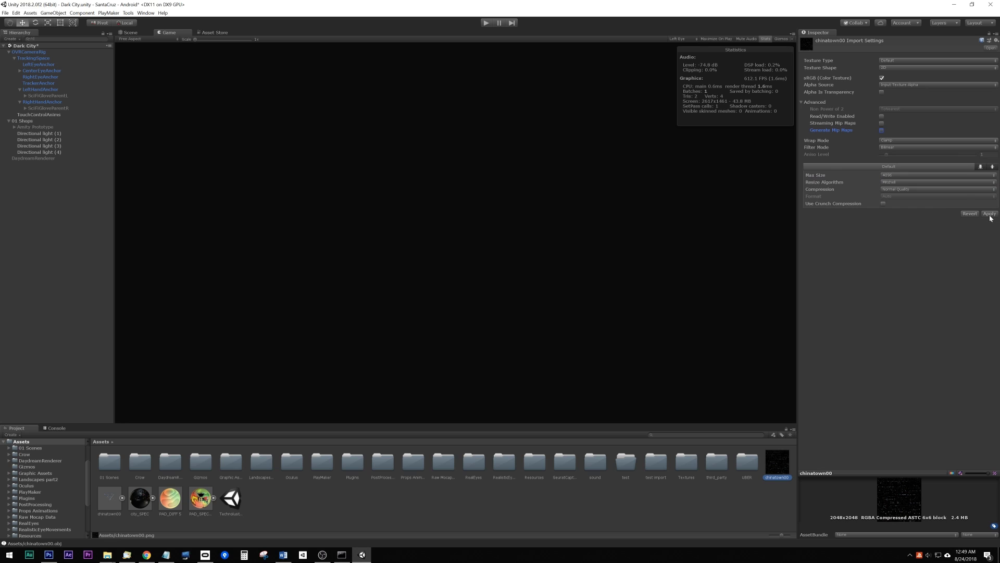
Inspect the untextured Chinatown model around the camera in the Scene view, and return to the Game view
click(109, 497)
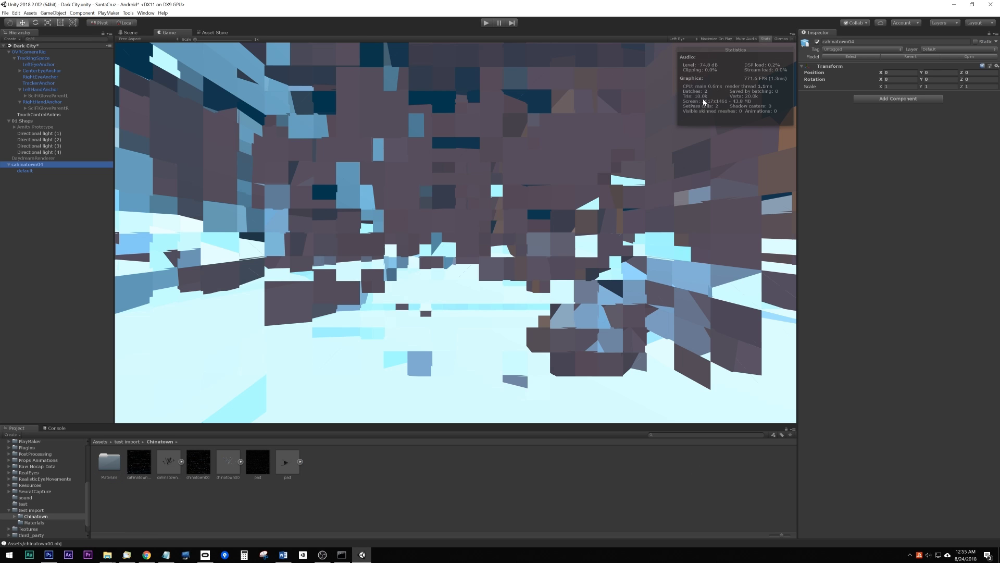
click(131, 32)
right_drag(458, 211, 621, 311)
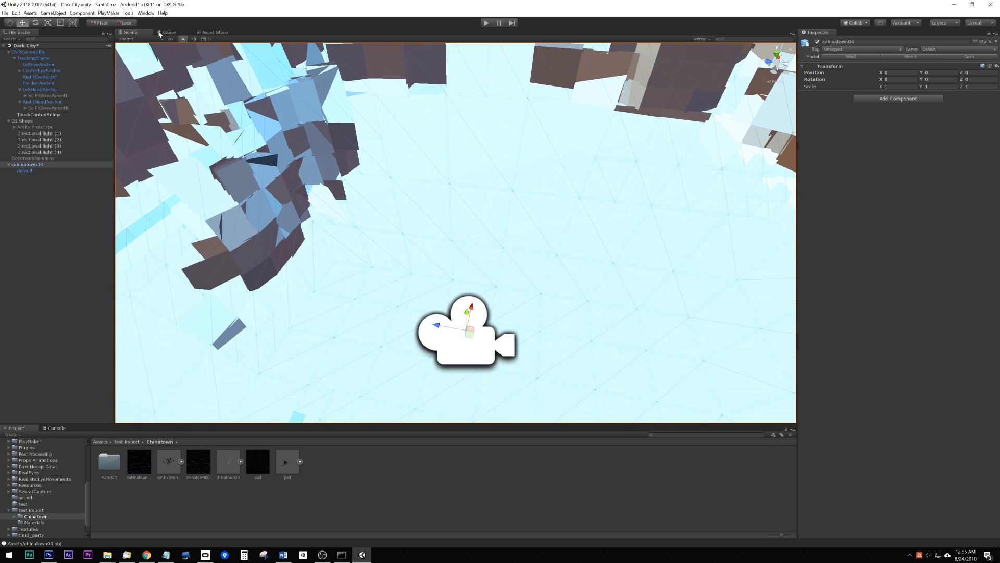
click(169, 33)
Apply the cahinatown04 texture to the model's default mesh and choose the GoogleVR/Seurat/AlphaBlended shader for its material
click(32, 171)
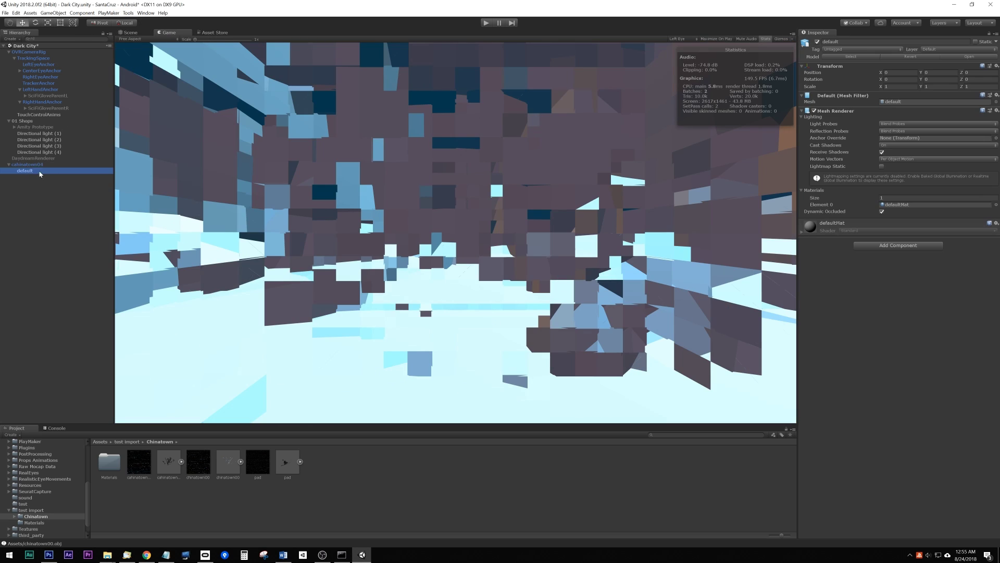
drag(157, 469, 866, 271)
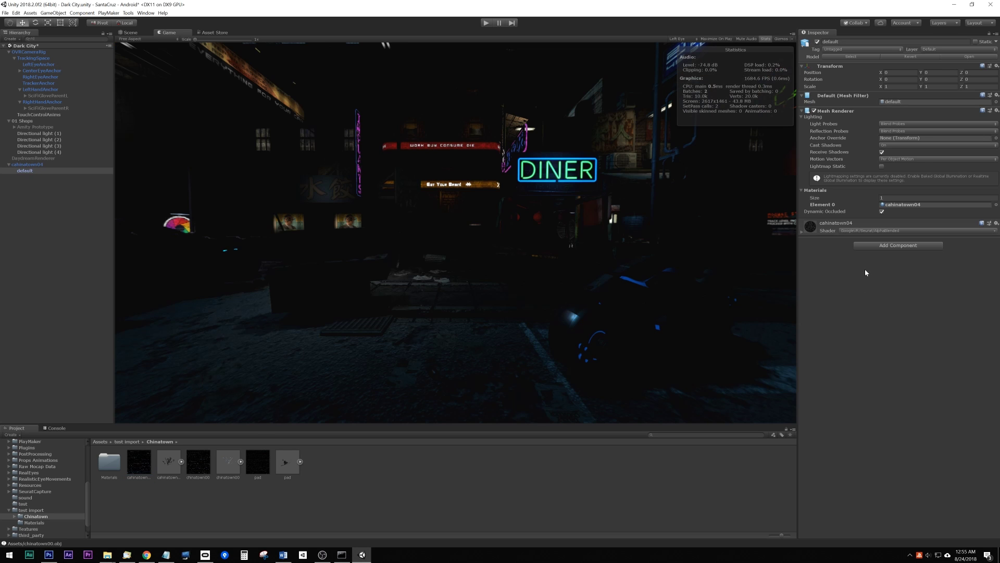
click(824, 232)
click(869, 231)
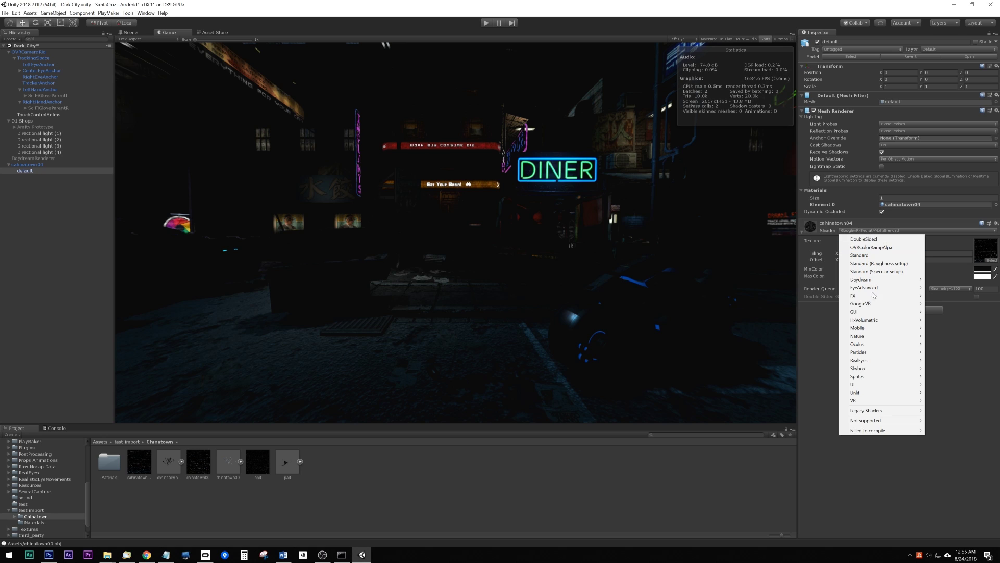
mouse_move(875, 304)
mouse_move(941, 304)
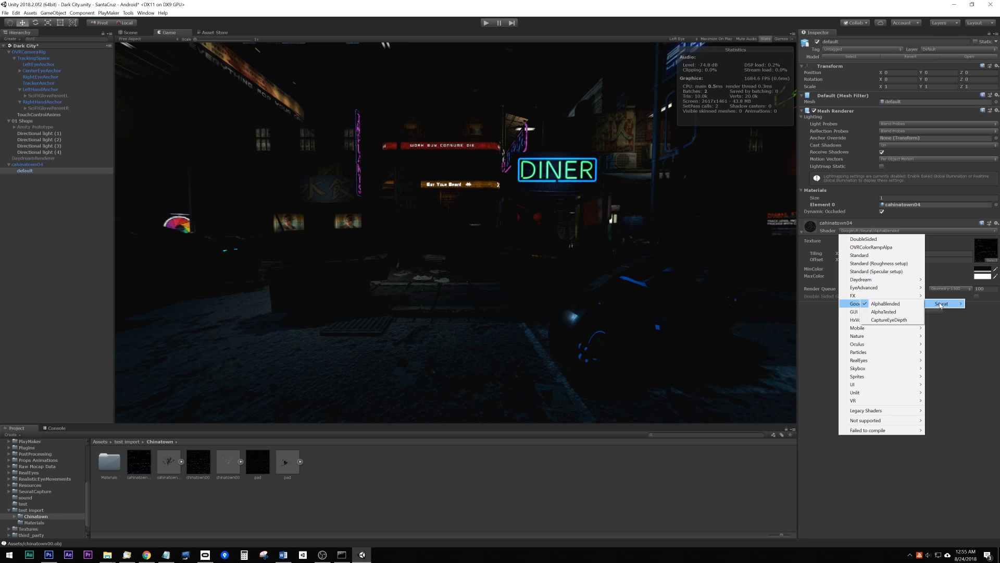
click(887, 304)
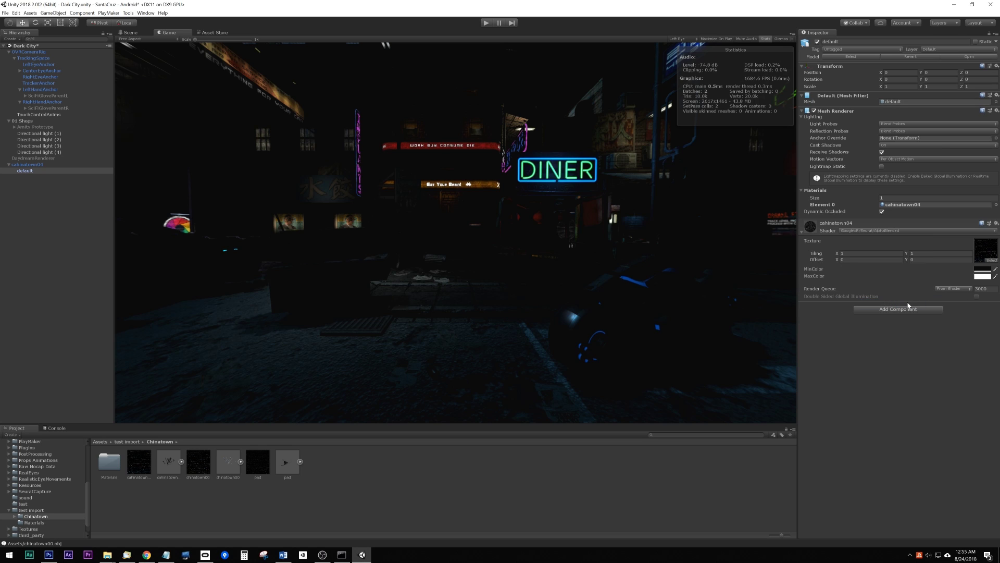
Examine the textured diner street in the Scene view from several viewpoints, with the mesh deselected
click(985, 289)
click(130, 33)
right_drag(453, 245, 348, 139)
key(s)
key(w)
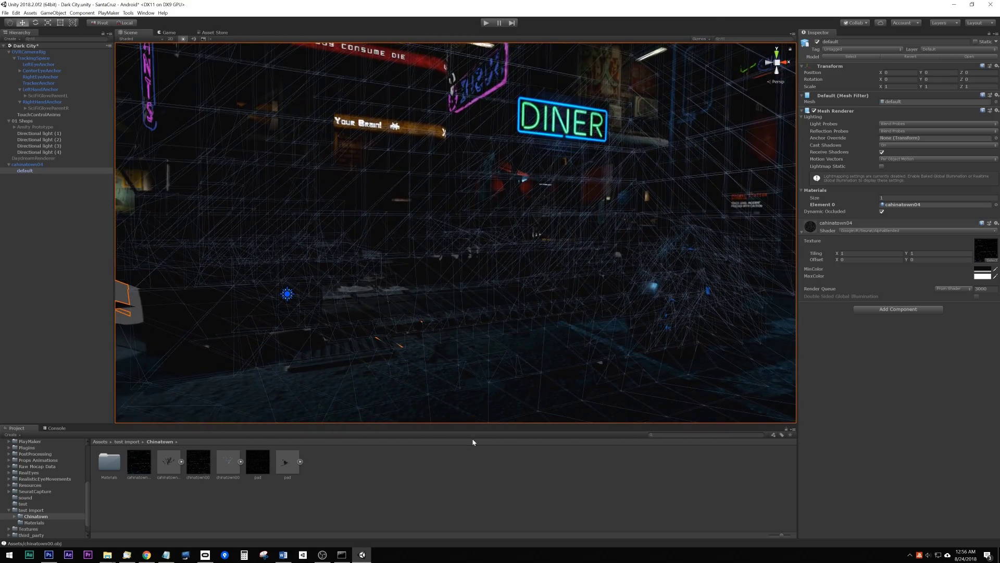
click(480, 488)
right_drag(544, 230, 495, 236)
key(d)
key(w)
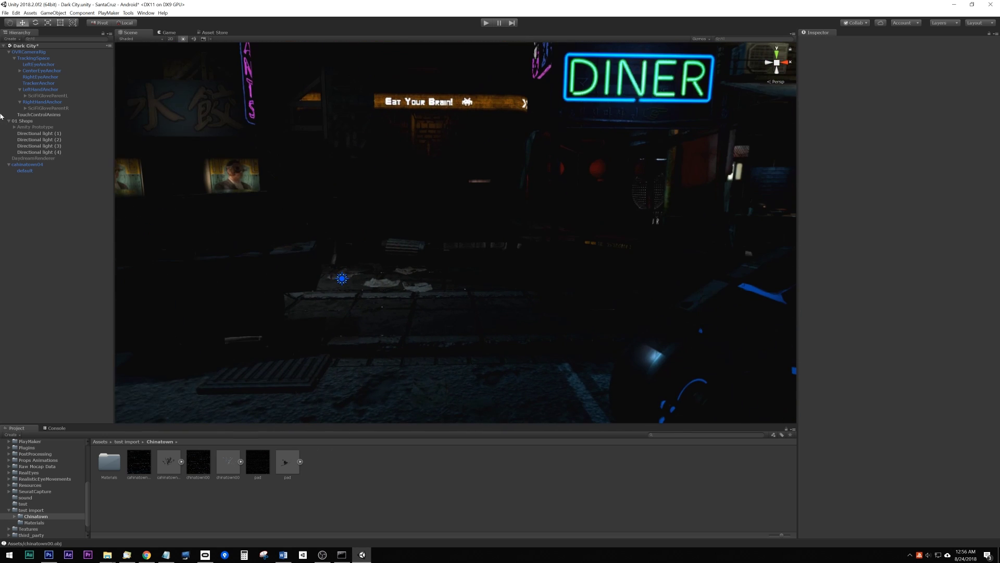
Activate the Amity Prototype character and set the render queue of the cahinatown04 material to 200
click(40, 128)
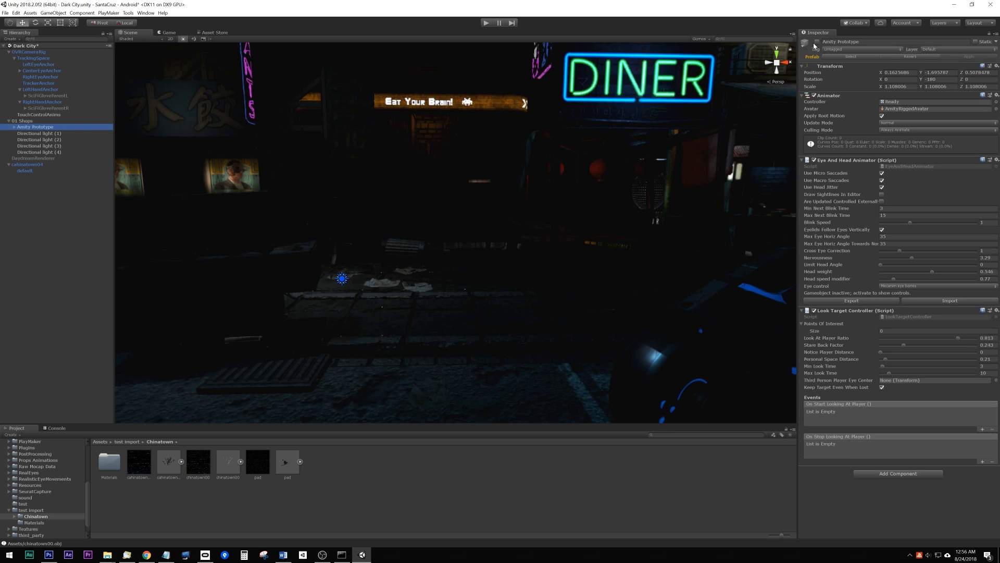
click(817, 43)
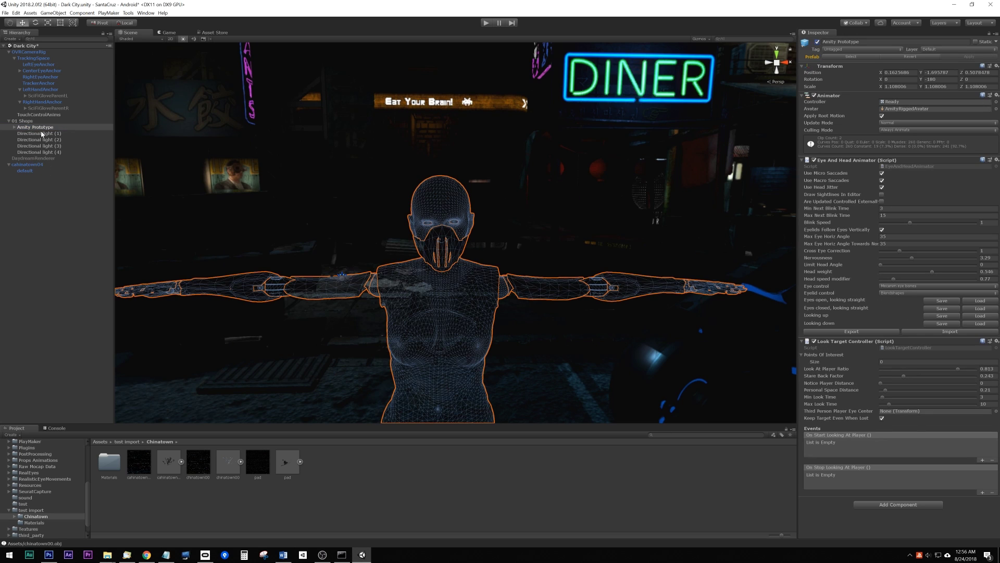
click(24, 171)
click(984, 289)
text(2)
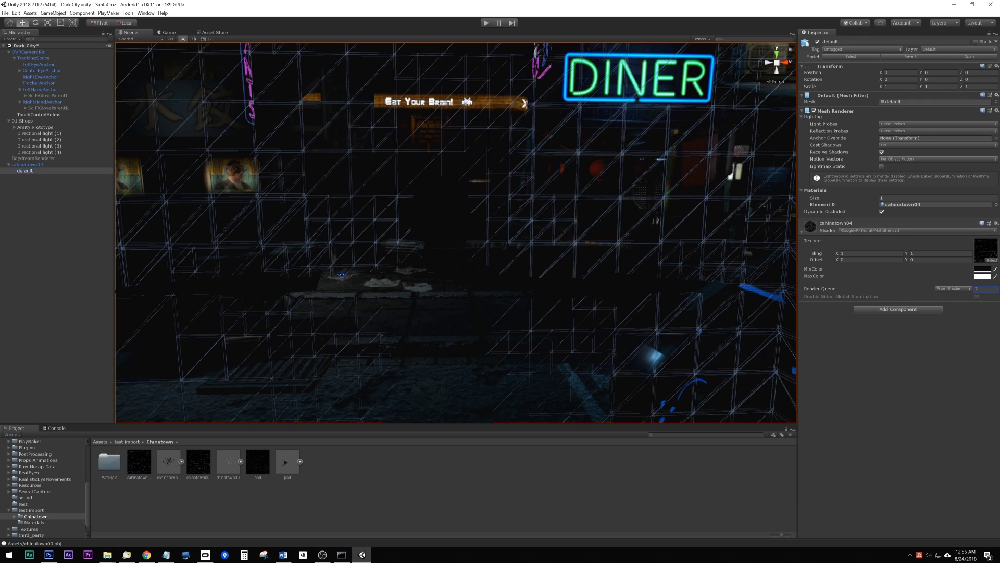
text(00)
key(Return)
Deselect the mesh and examine the Amity Prototype character against the diner street from another angle
click(516, 481)
mouse_move(489, 312)
right_down()
mouse_move(317, 318)
mouse_move(342, 299)
mouse_move(504, 302)
right_up()
key(s)
key(d)
key(w)
alt+drag(504, 302, 508, 300)
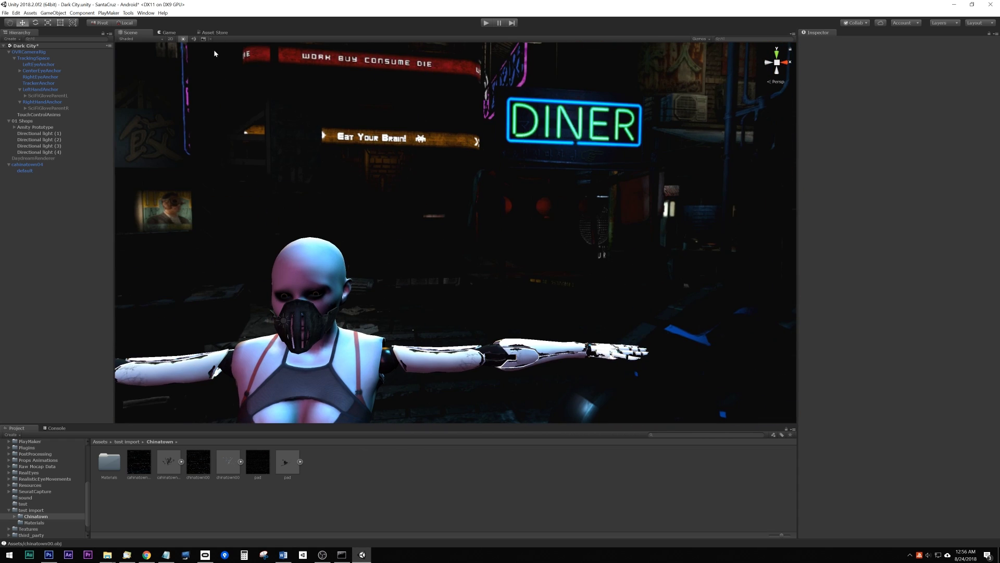
Play the scene in the Game view and shift OVRCameraRig to about X -0.93 and Z -0.71
click(169, 33)
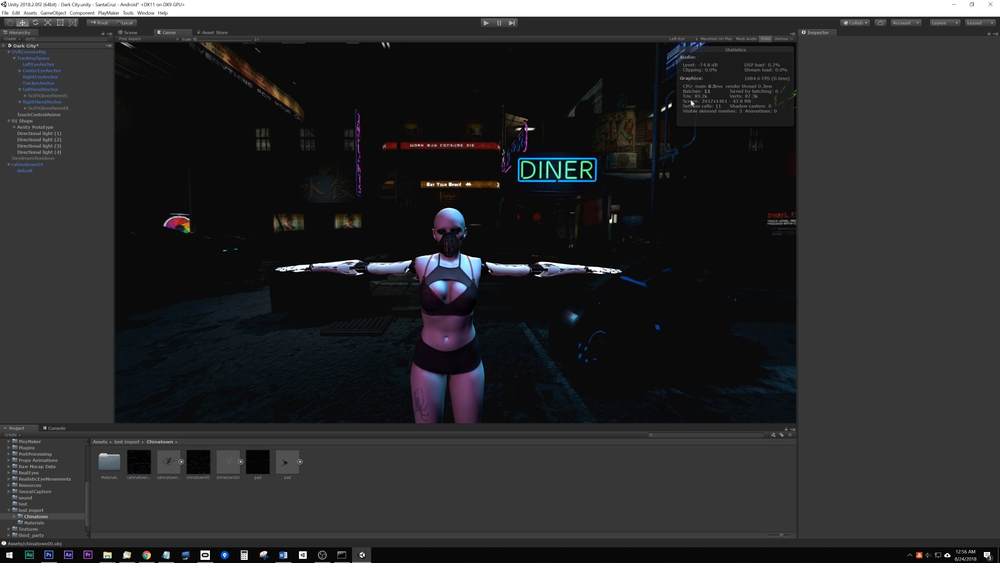
click(486, 23)
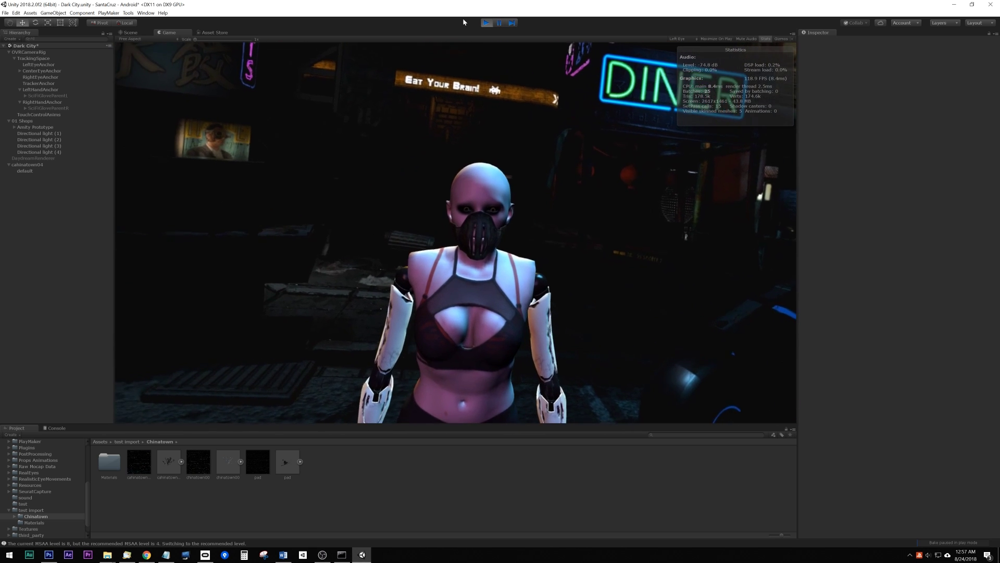
click(23, 52)
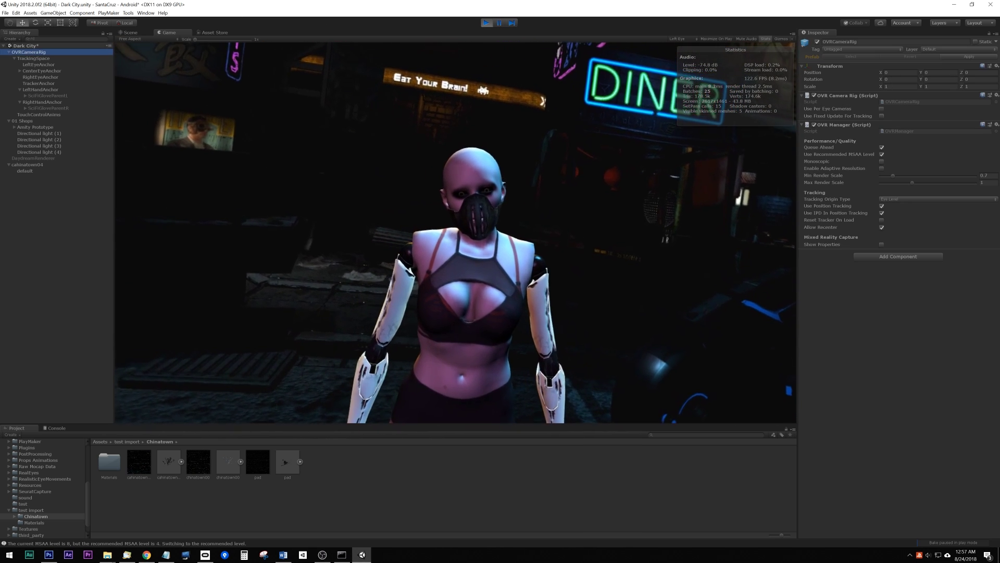
mouse_move(962, 74)
mouse_down()
mouse_move(920, 77)
mouse_move(955, 73)
mouse_up()
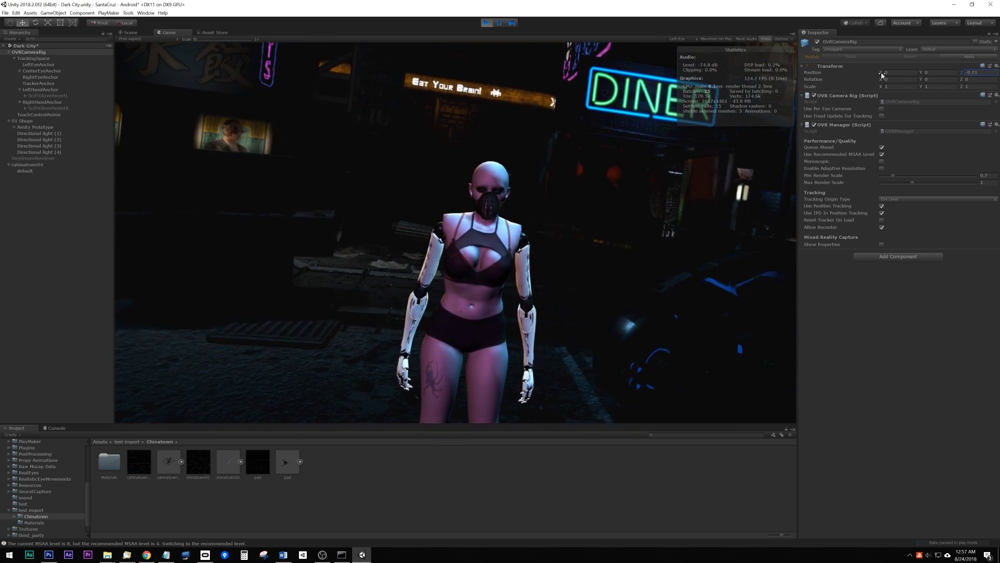
mouse_move(880, 74)
mouse_down()
mouse_move(904, 70)
mouse_move(864, 68)
mouse_up()
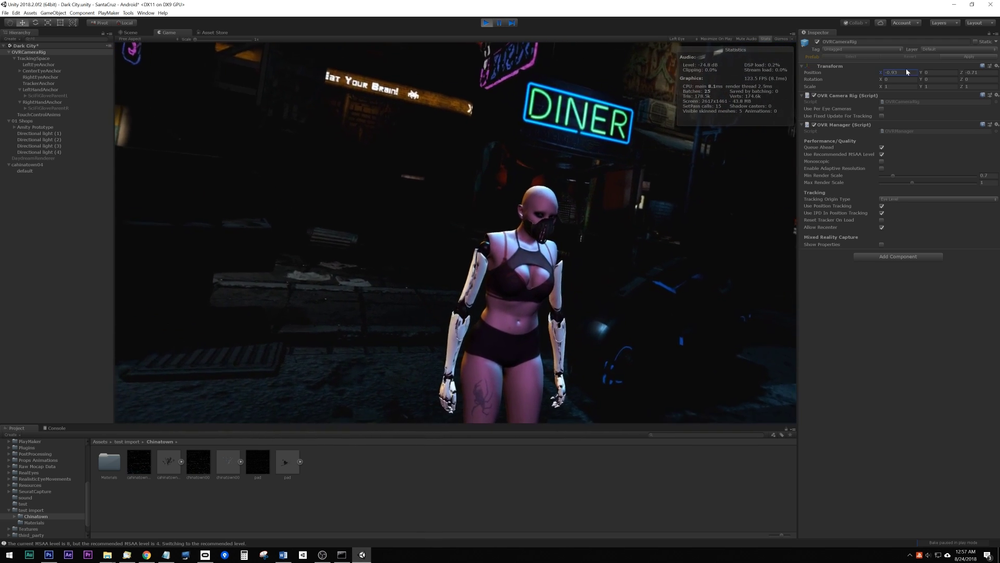
Move OVRCameraRig along Z past the character, turn it about 125° around Y, and shift it far back along Z to view the street
drag(961, 73, 999, 75)
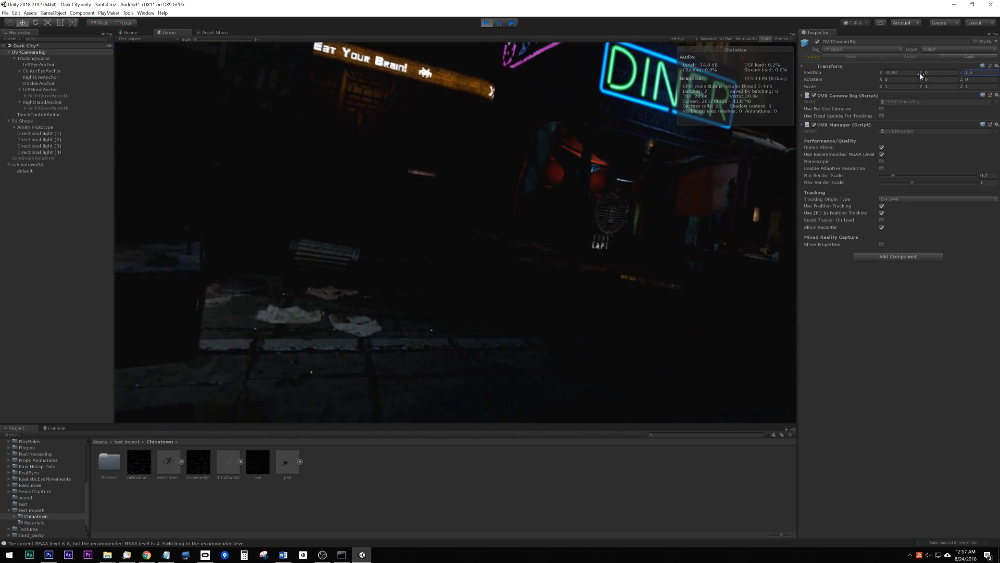
drag(921, 80, 543, 208)
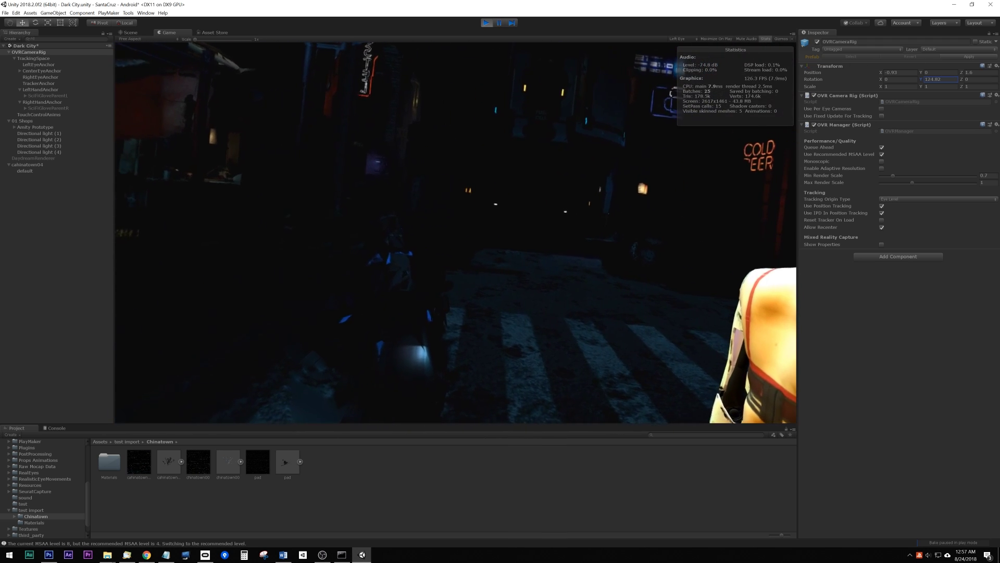
click(962, 73)
drag(956, 75, 16, 72)
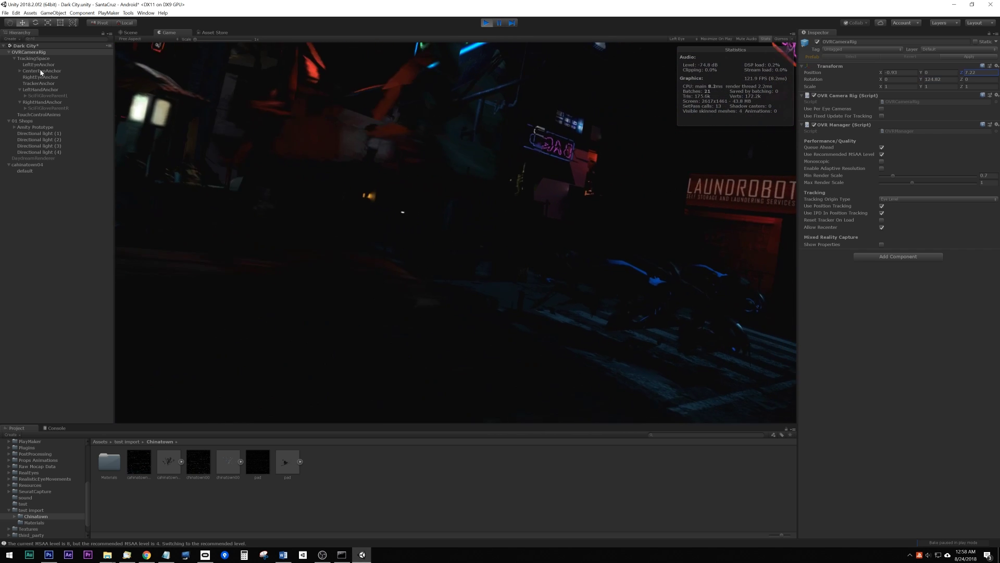